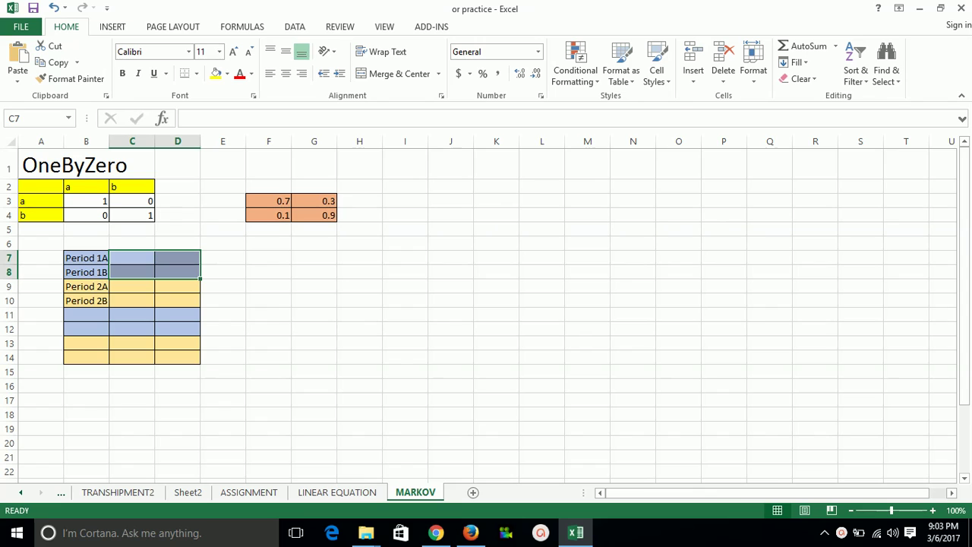
- Label the transition matrix 'a' in E3 and F2 and 'b' in E4 and G2
{"action": "left_click", "coordinate": [263, 197]}
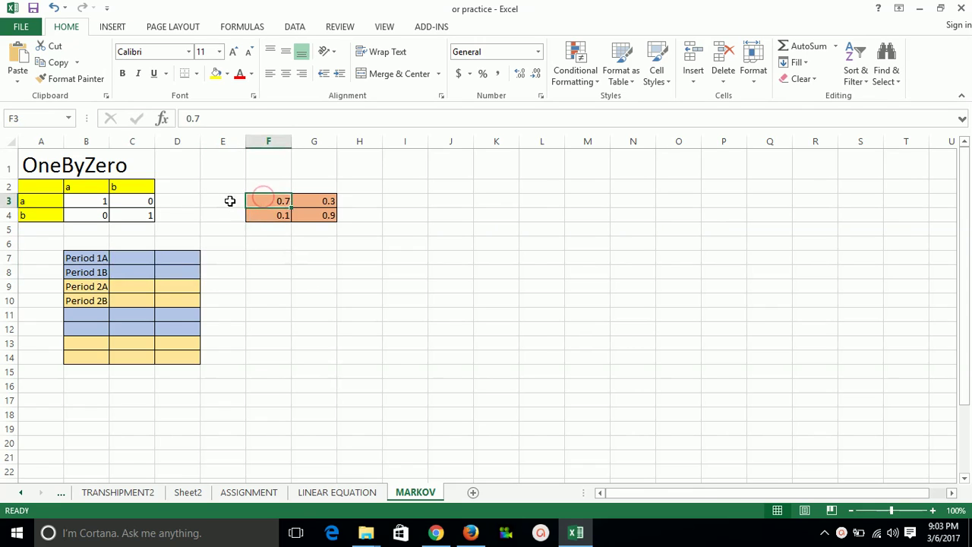
{"action": "left_click", "coordinate": [228, 200]}
{"action": "type", "text": "a"}
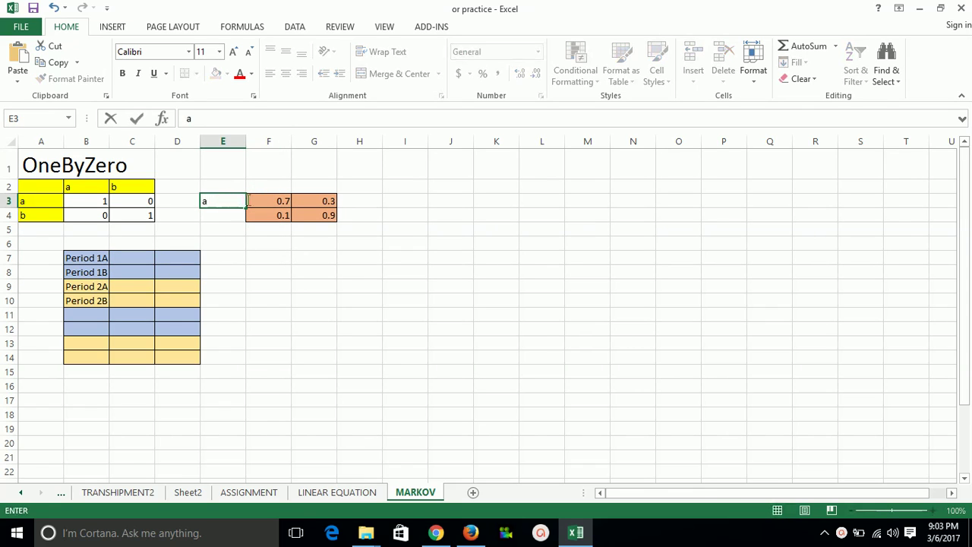
{"action": "left_click", "coordinate": [274, 187]}
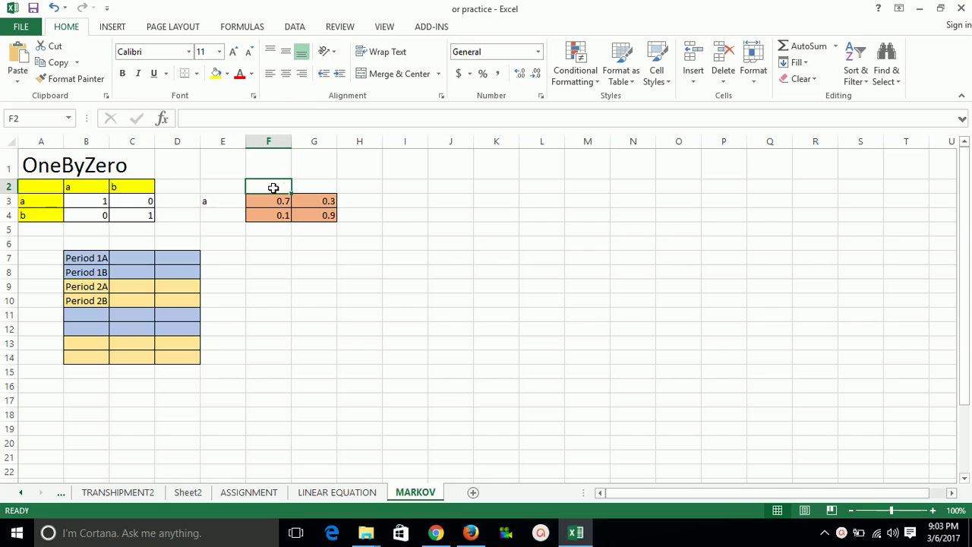
{"action": "type", "text": "a"}
{"action": "left_click", "coordinate": [225, 217]}
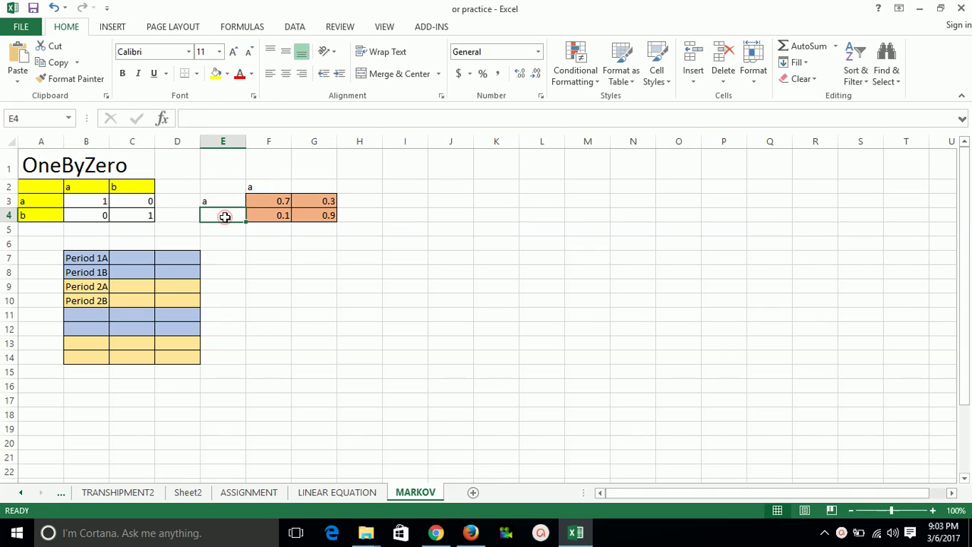
{"action": "type", "text": "b"}
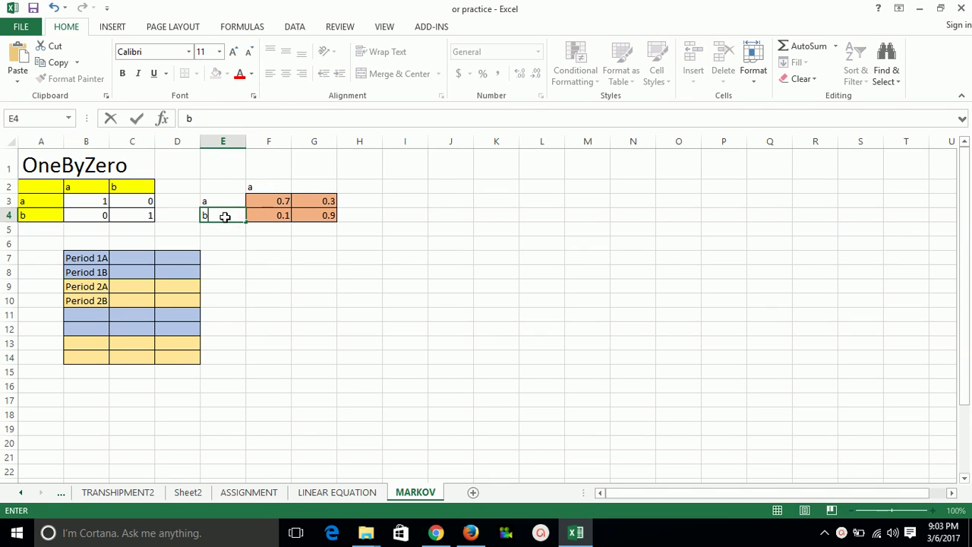
{"action": "left_click", "coordinate": [313, 187]}
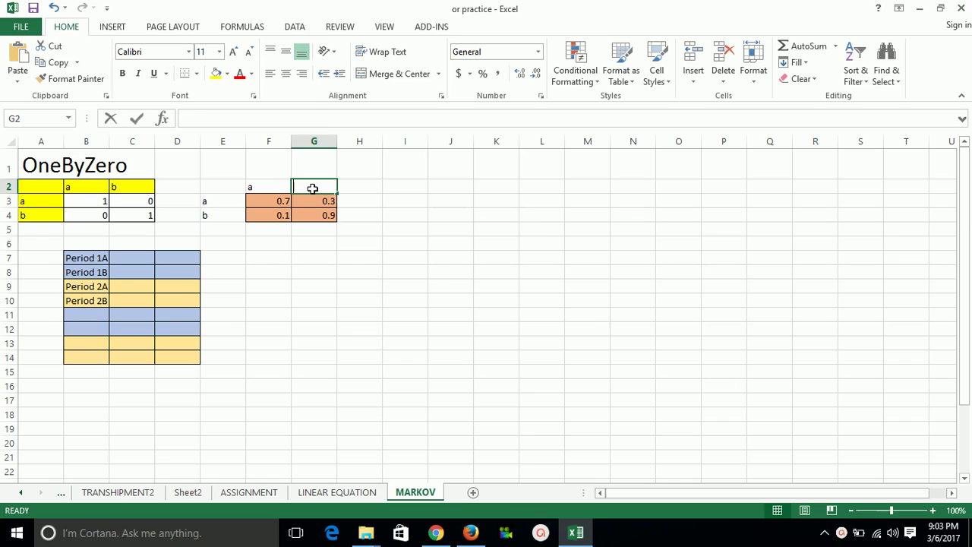
{"action": "type", "text": "b"}
{"action": "left_click", "coordinate": [318, 201]}
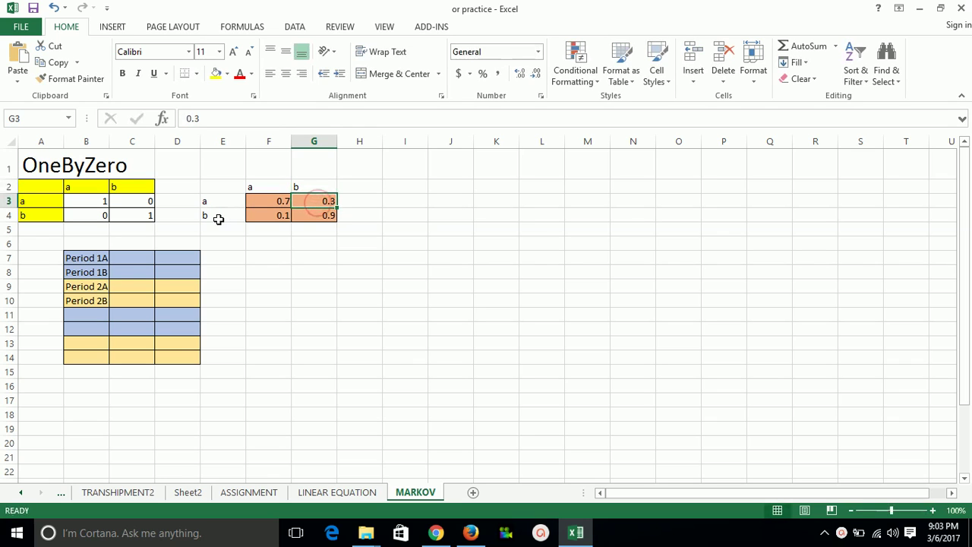
{"action": "left_click", "coordinate": [219, 217]}
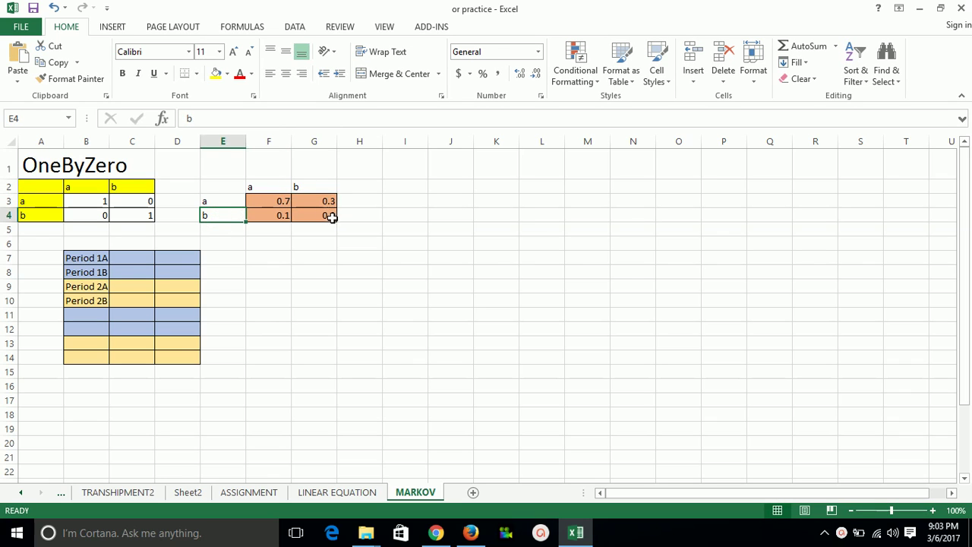
{"action": "left_click", "coordinate": [329, 217]}
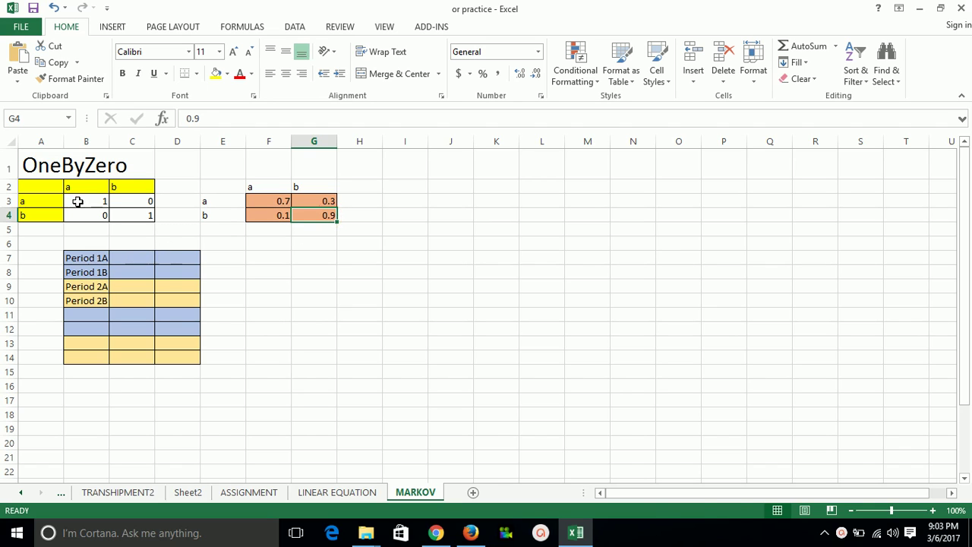
- Review the initial vectors B3:C4 and transition matrix F3:G4, then select C7:D7
{"action": "left_click_drag", "start_coordinate": [82, 201], "coordinate": [133, 215]}
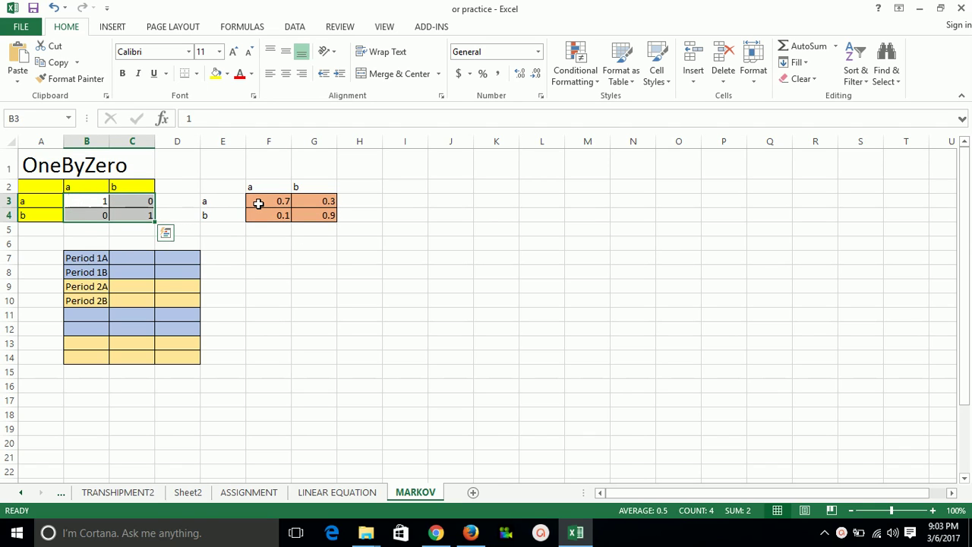
{"action": "left_click_drag", "start_coordinate": [254, 202], "coordinate": [325, 215]}
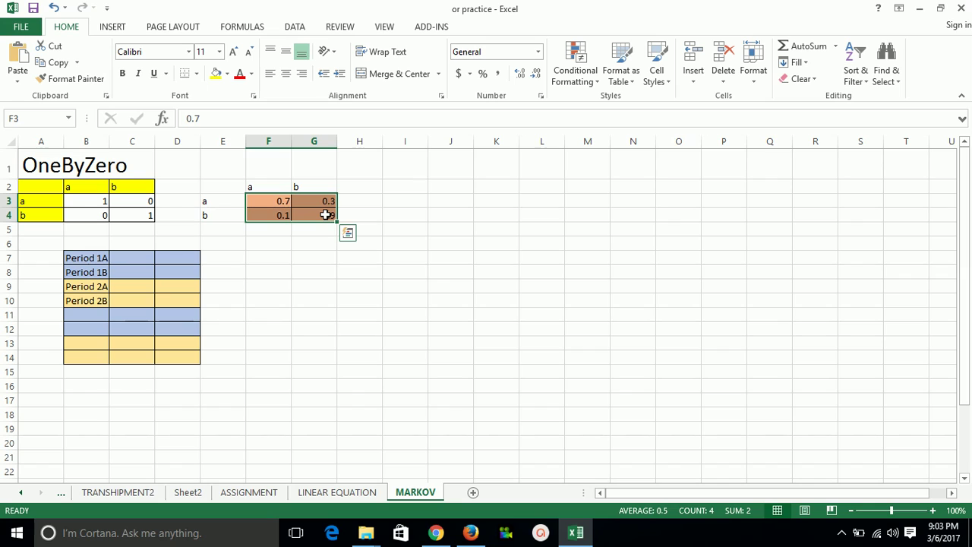
{"action": "left_click_drag", "start_coordinate": [84, 200], "coordinate": [124, 212]}
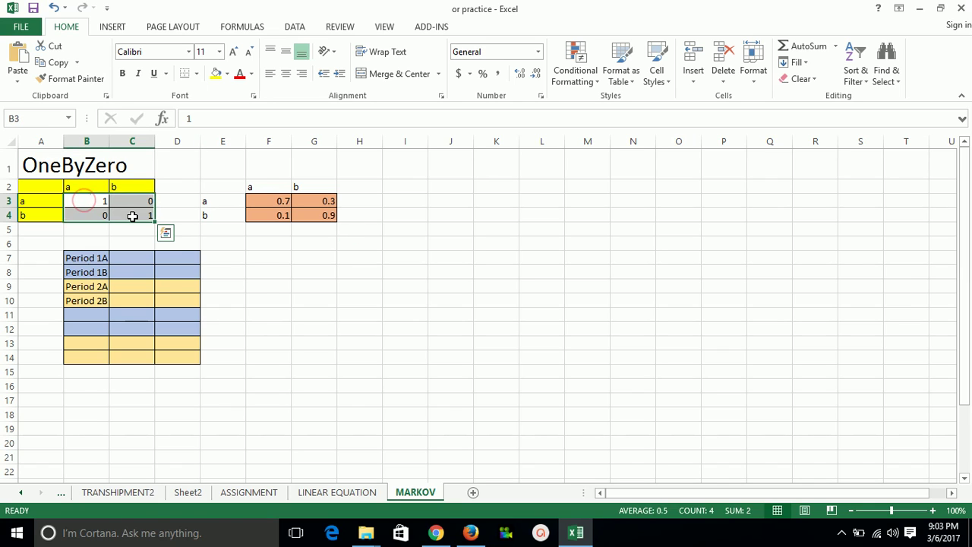
{"action": "left_click", "coordinate": [130, 260]}
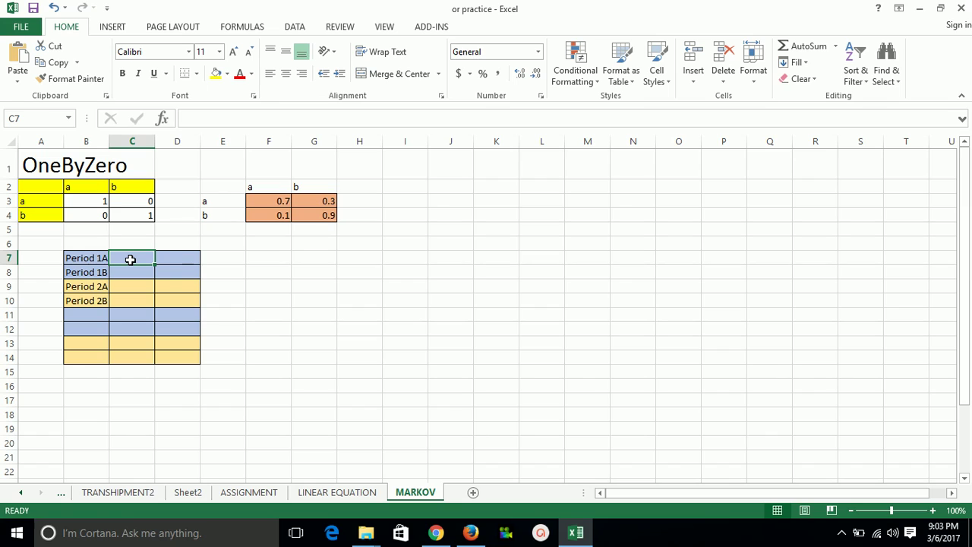
{"action": "left_click_drag", "start_coordinate": [131, 259], "coordinate": [177, 259]}
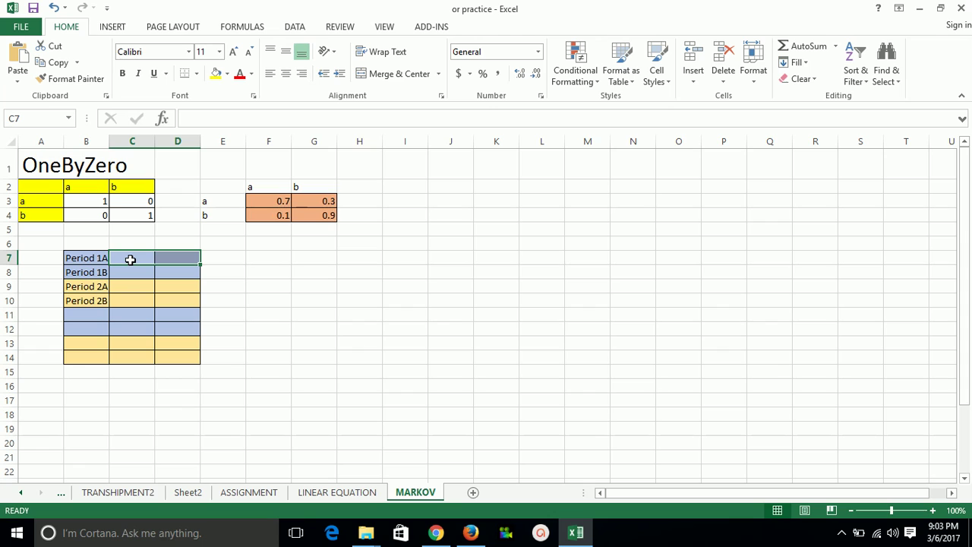
- Enter =MMULT(B3:C3,F3:G4) in C7:D7 so C7 shows 0.7
{"action": "type", "text": "=mm"}
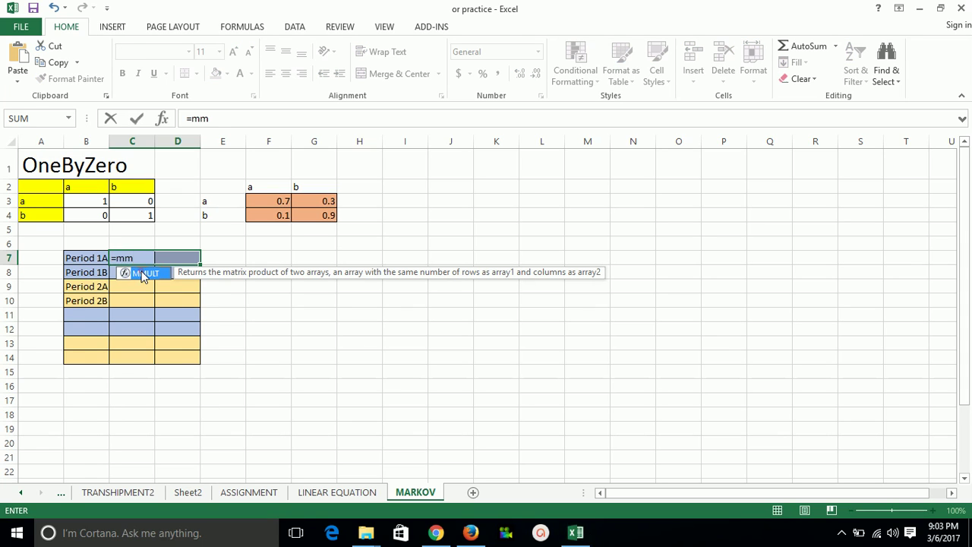
{"action": "double_click", "coordinate": [142, 273]}
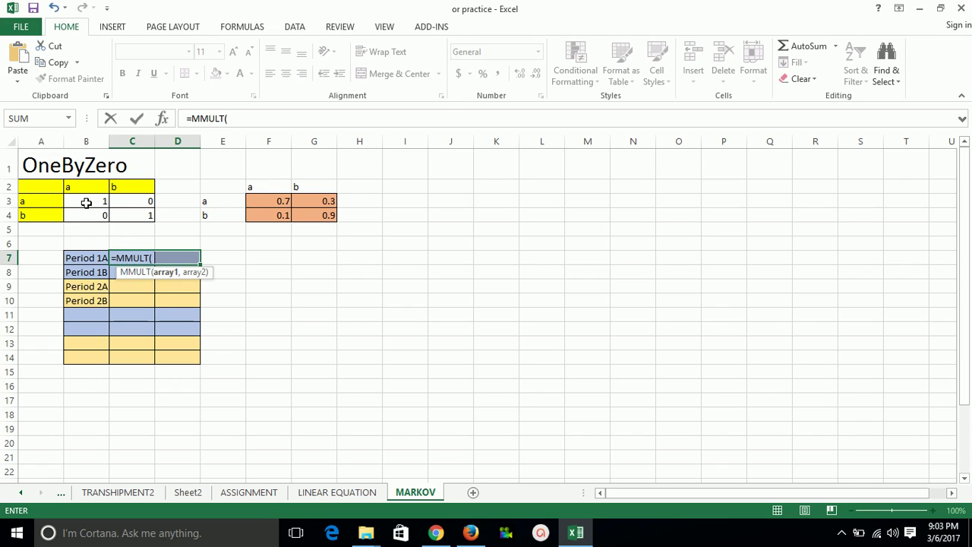
{"action": "left_click_drag", "start_coordinate": [86, 203], "coordinate": [133, 201]}
{"action": "type", "text": ","}
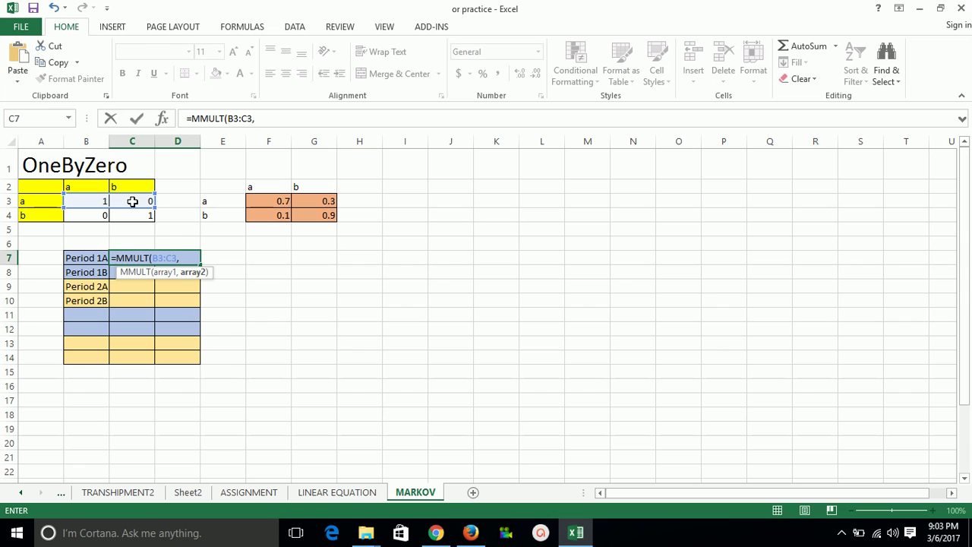
{"action": "left_click_drag", "start_coordinate": [262, 199], "coordinate": [312, 215]}
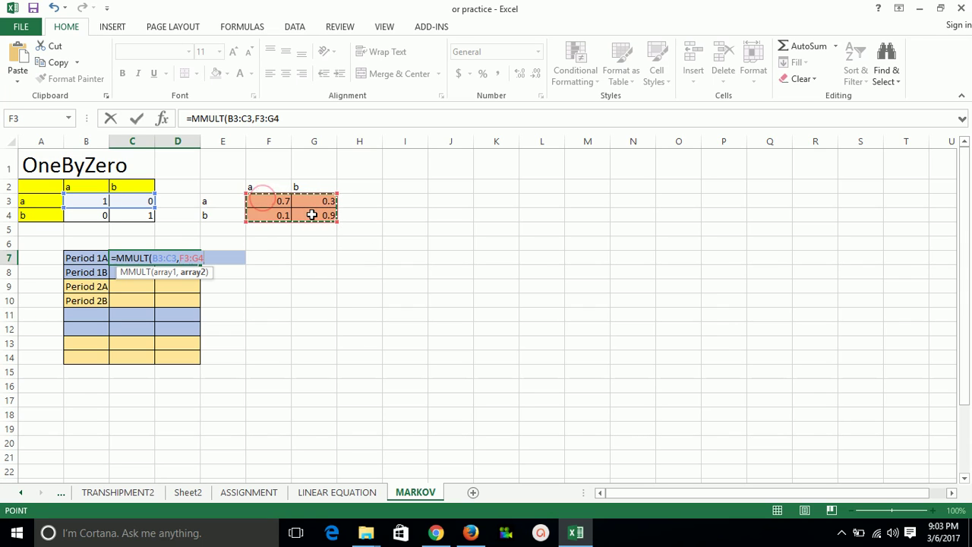
{"action": "key", "text": "Return"}
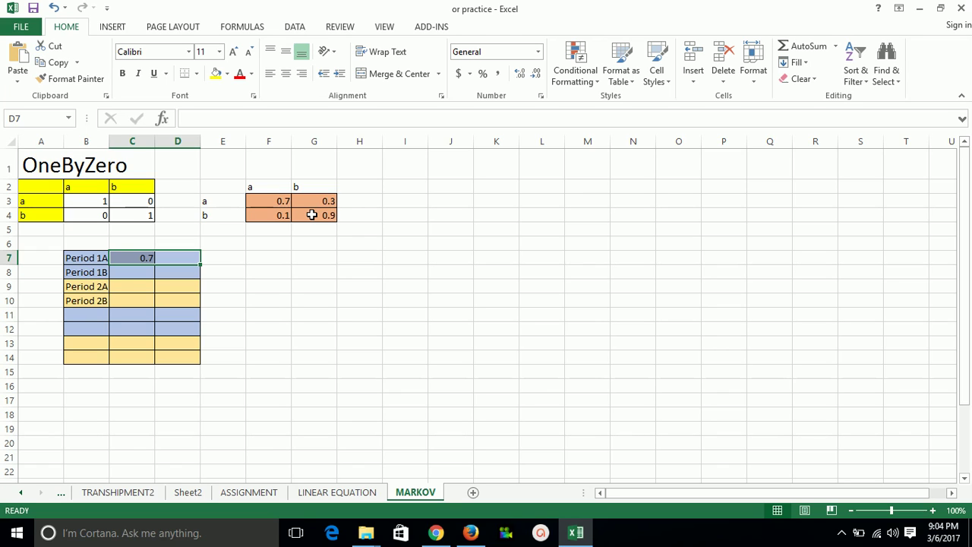
- Delete the MMULT formula from C7 and reselect C7:D7
{"action": "left_click", "coordinate": [126, 258]}
{"action": "left_click", "coordinate": [296, 119]}
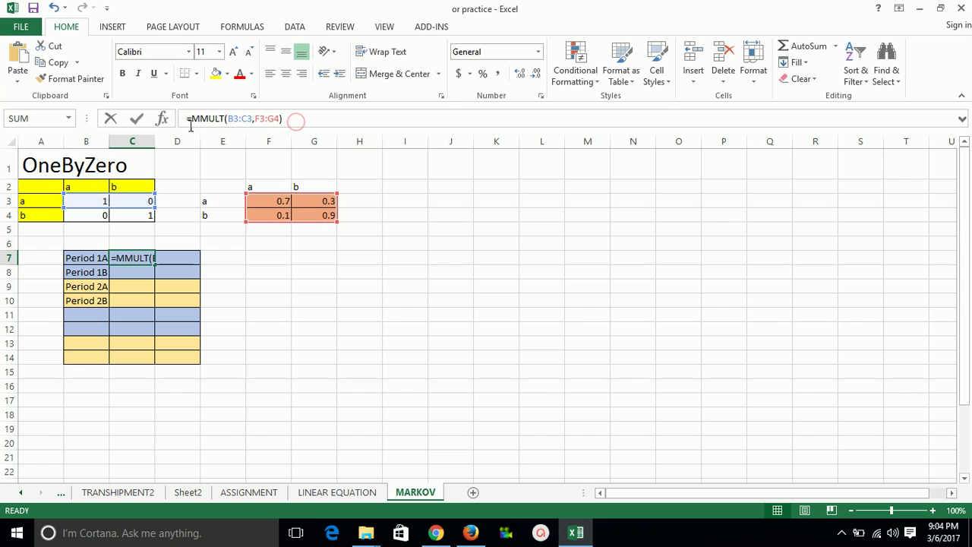
{"action": "key", "text": "ctrl+a"}
{"action": "key", "text": "BackSpace"}
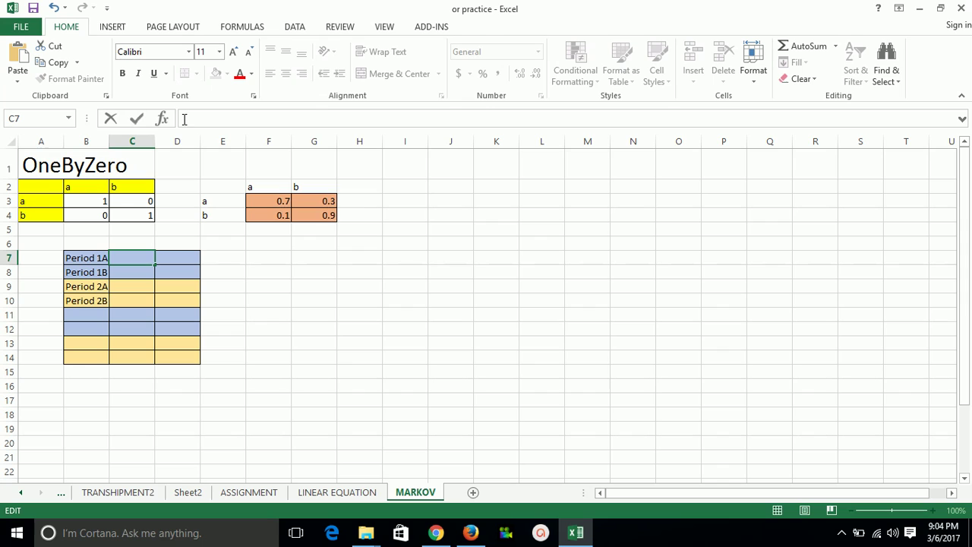
{"action": "left_click", "coordinate": [142, 276]}
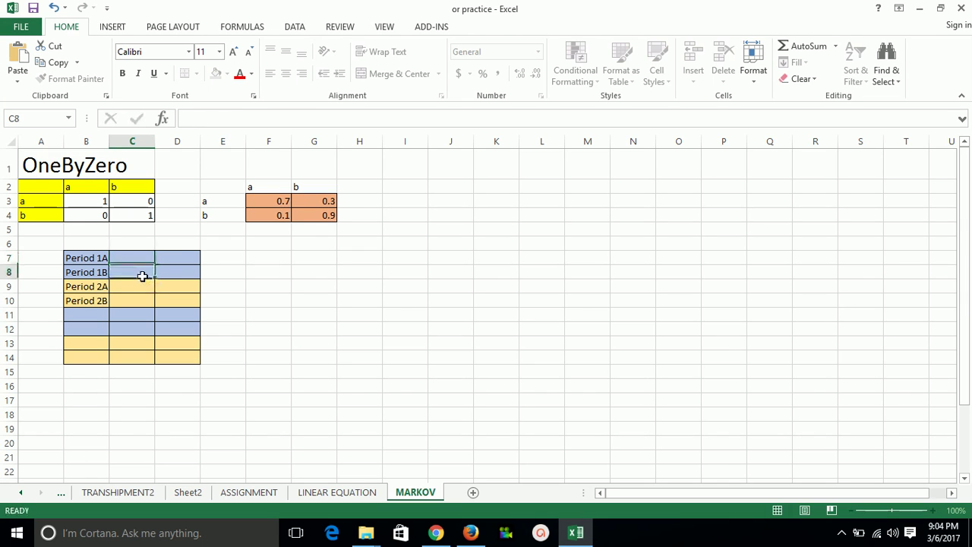
{"action": "left_click", "coordinate": [130, 258]}
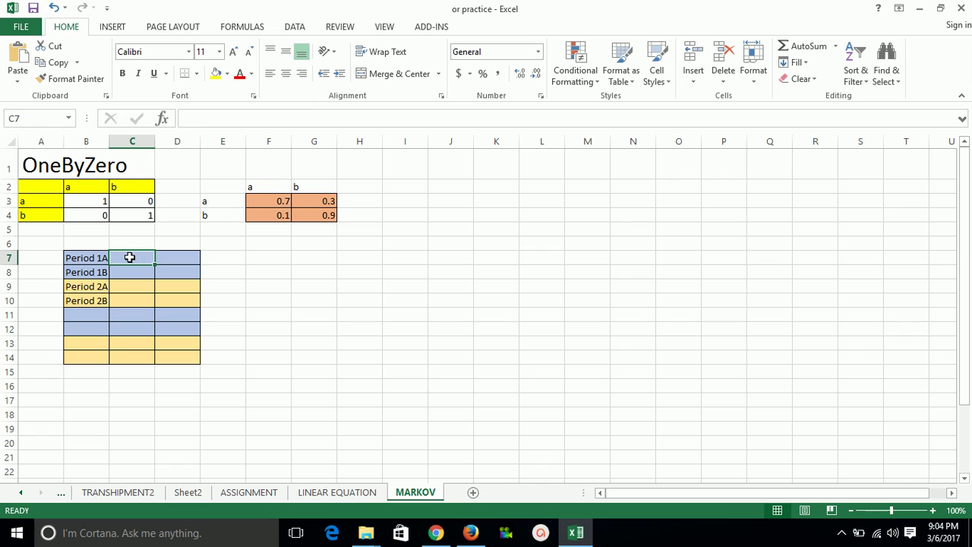
{"action": "key", "text": "shift+Right"}
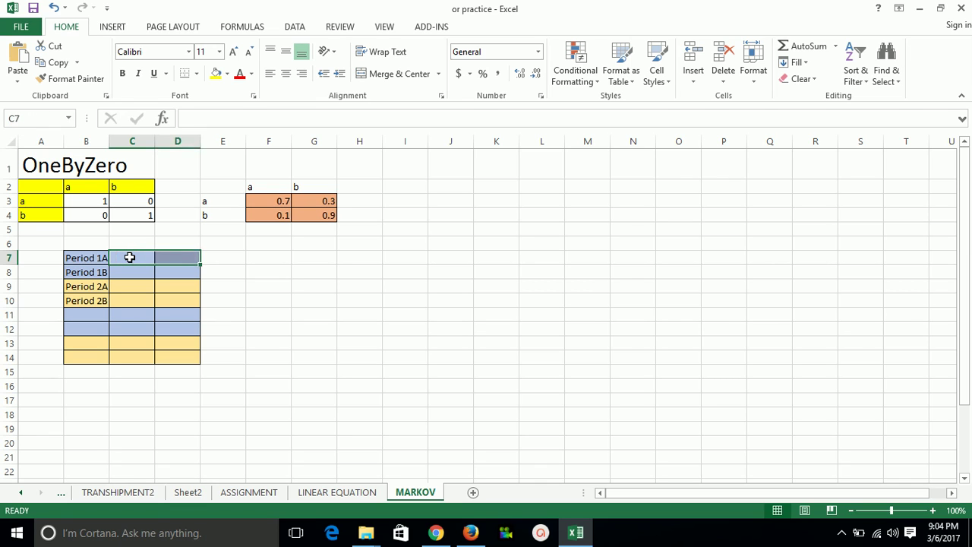
- Start an MMULT formula in C7:D7 and remove the misplaced F3:G4 reference
{"action": "type", "text": "=mm"}
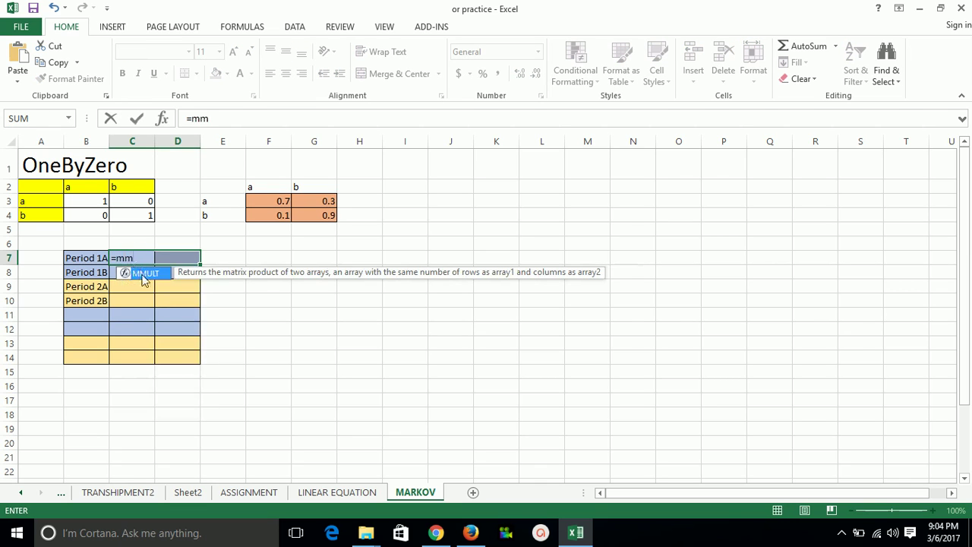
{"action": "double_click", "coordinate": [143, 273]}
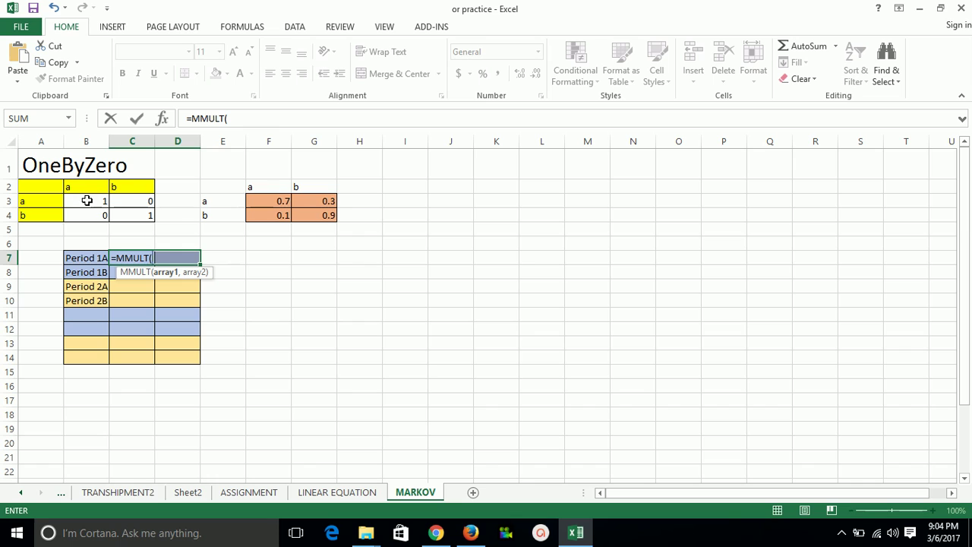
{"action": "left_click_drag", "start_coordinate": [87, 198], "coordinate": [141, 202]}
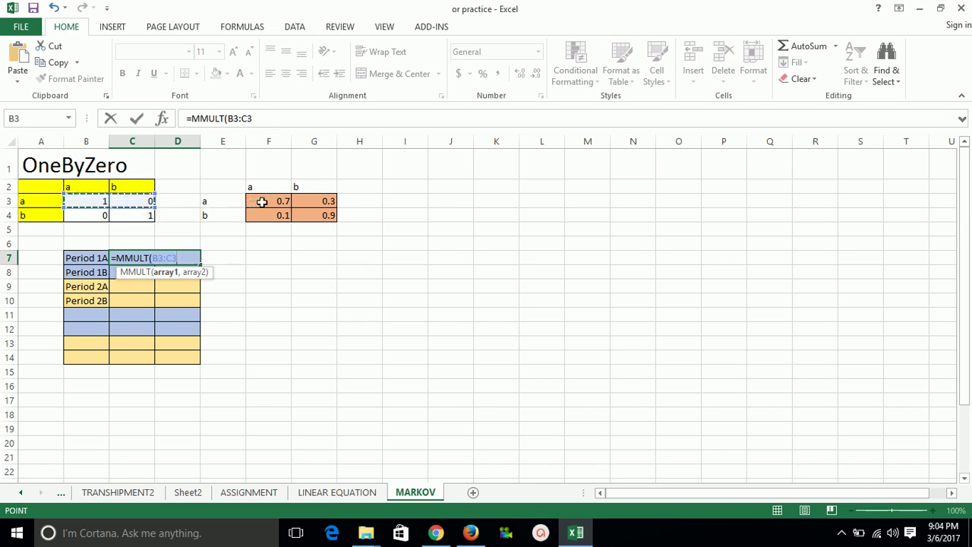
{"action": "left_click_drag", "start_coordinate": [256, 202], "coordinate": [323, 215]}
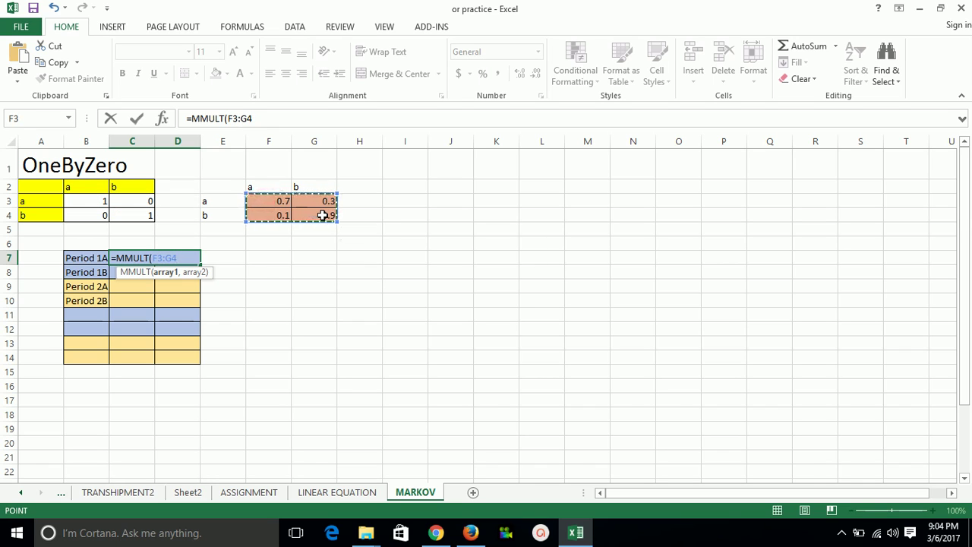
{"action": "left_click", "coordinate": [259, 119]}
{"action": "left_click_drag", "start_coordinate": [260, 120], "coordinate": [228, 120]}
{"action": "key", "text": "BackSpace"}
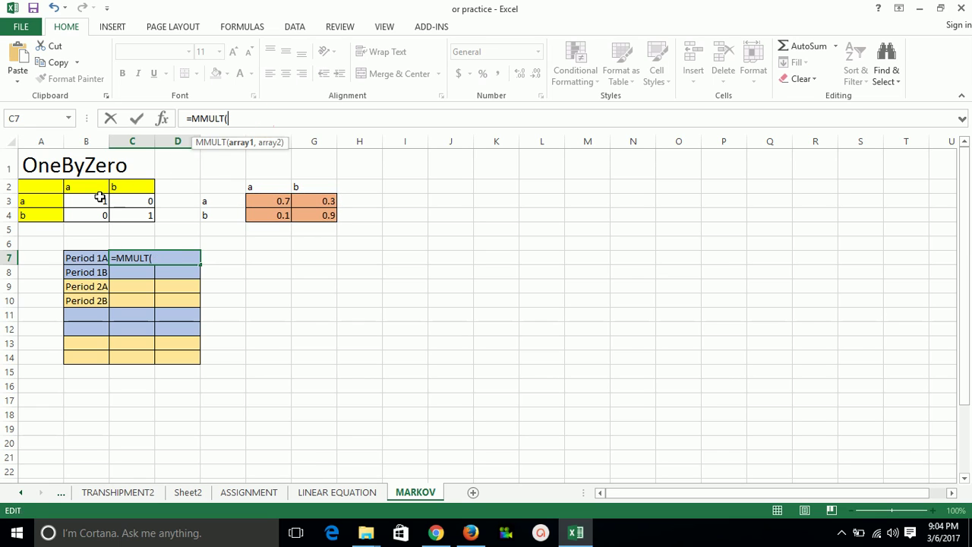
- Complete {=MMULT(B3:C3,F3:G4)} as an array formula, giving 0.7 and 0.3
{"action": "left_click_drag", "start_coordinate": [88, 200], "coordinate": [133, 200]}
{"action": "type", "text": ","}
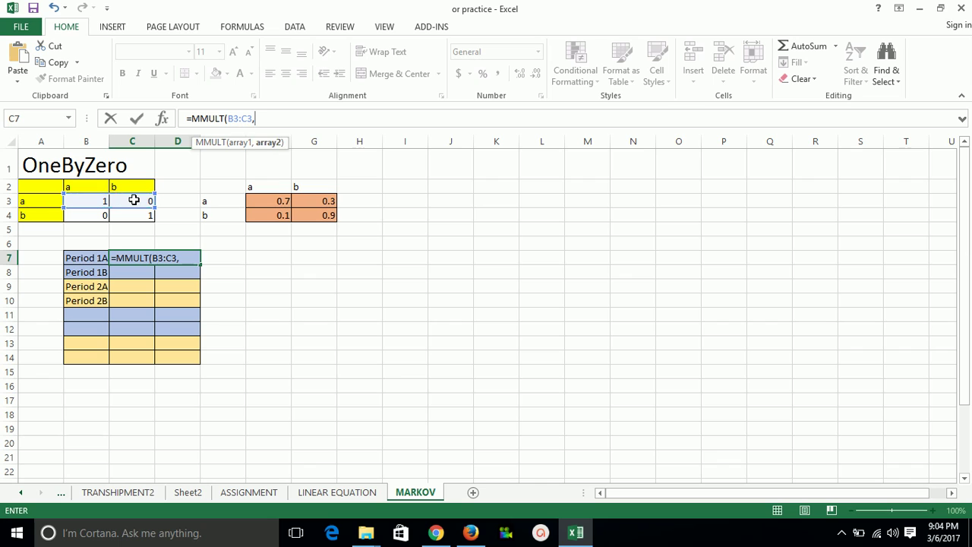
{"action": "left_click", "coordinate": [288, 200]}
{"action": "left_click_drag", "start_coordinate": [288, 200], "coordinate": [310, 215]}
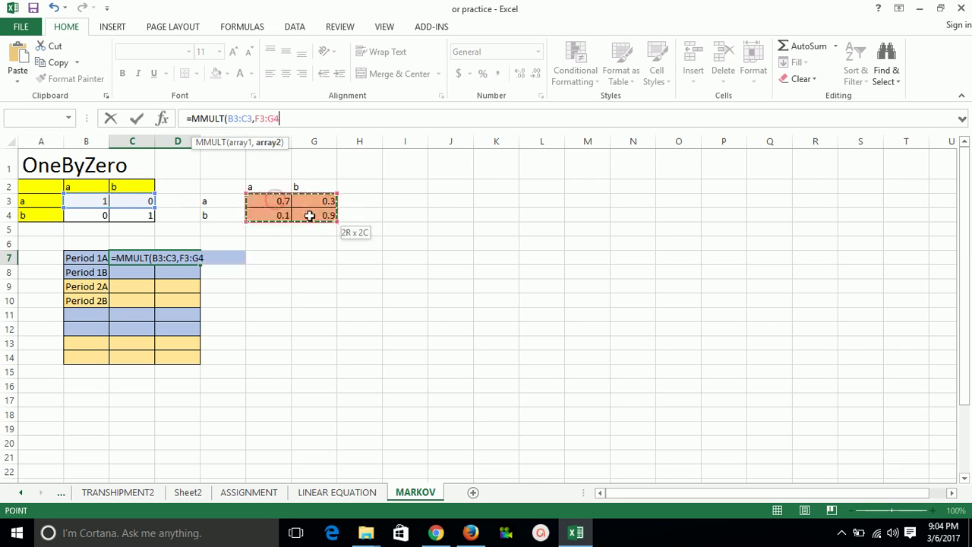
{"action": "type", "text": ")"}
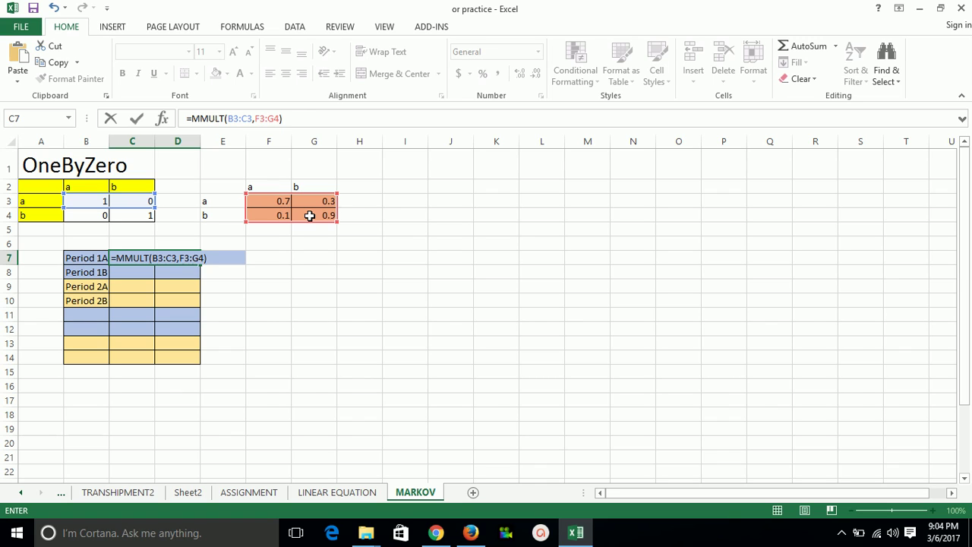
{"action": "key", "text": "ctrl+shift+Return"}
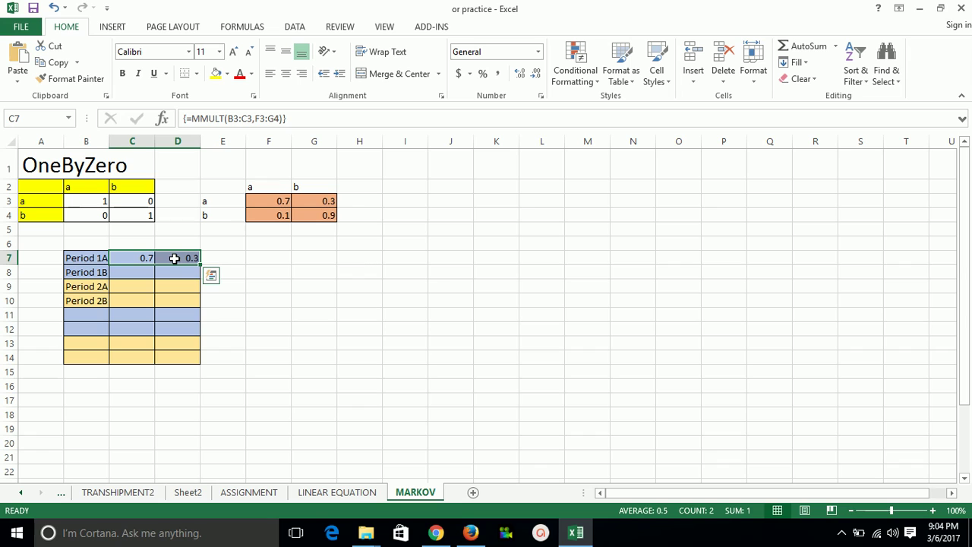
{"action": "left_click", "coordinate": [88, 259]}
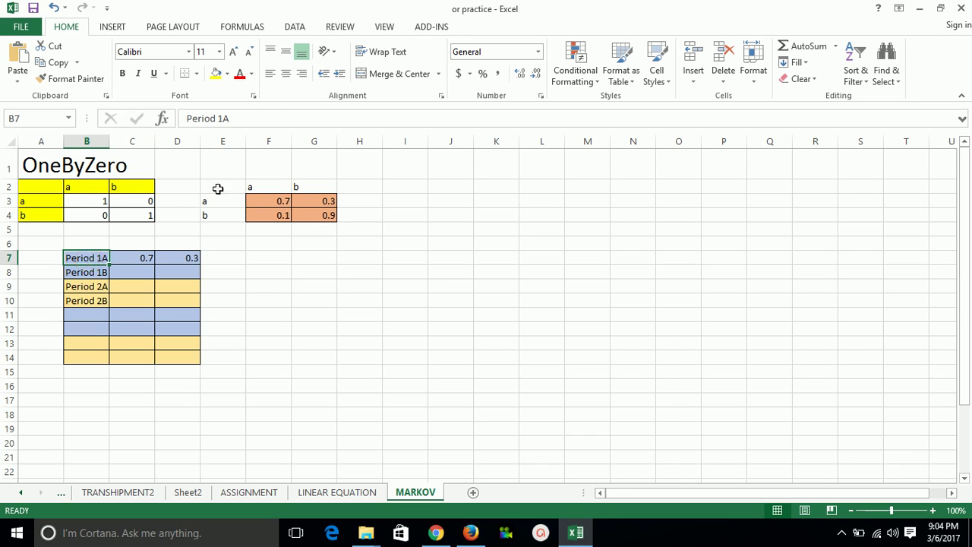
{"action": "left_click", "coordinate": [138, 256]}
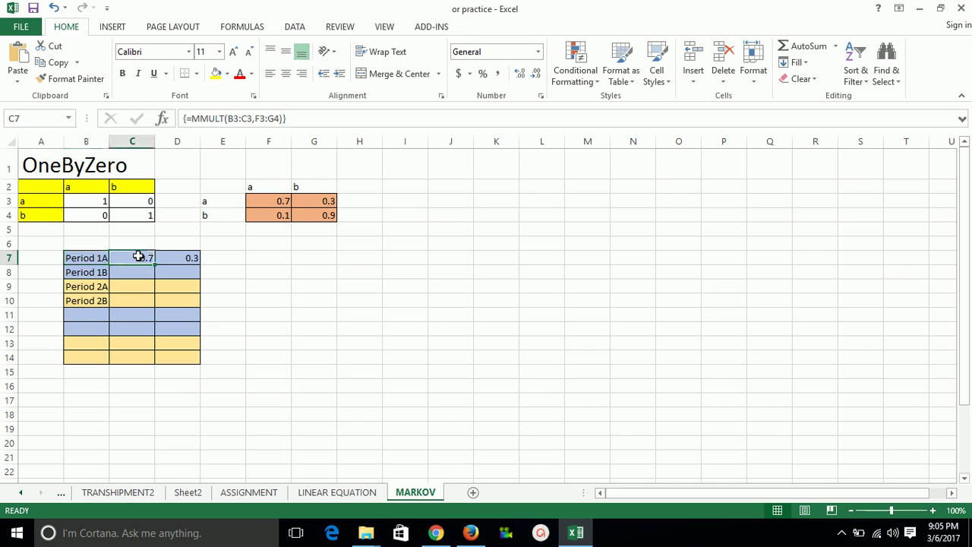
{"action": "left_click", "coordinate": [190, 260]}
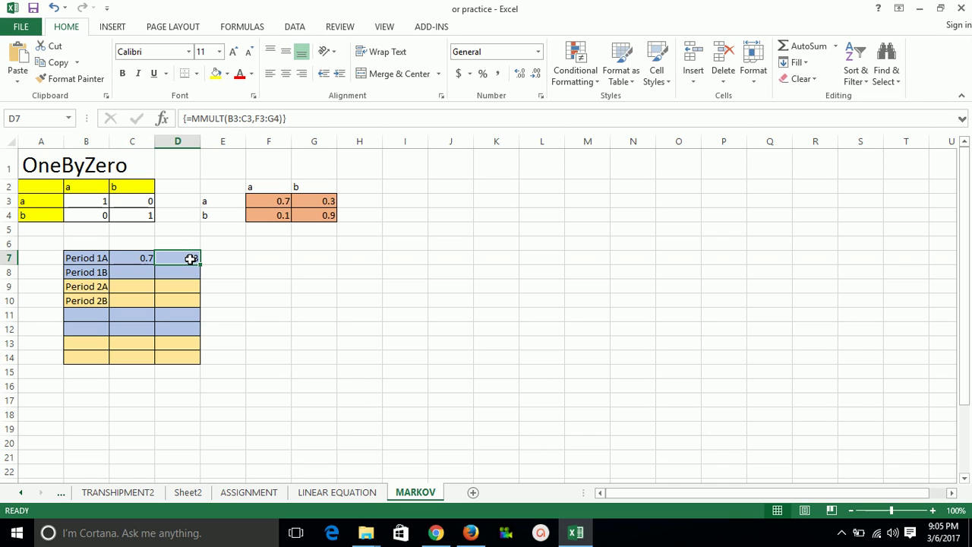
{"action": "left_click", "coordinate": [123, 272]}
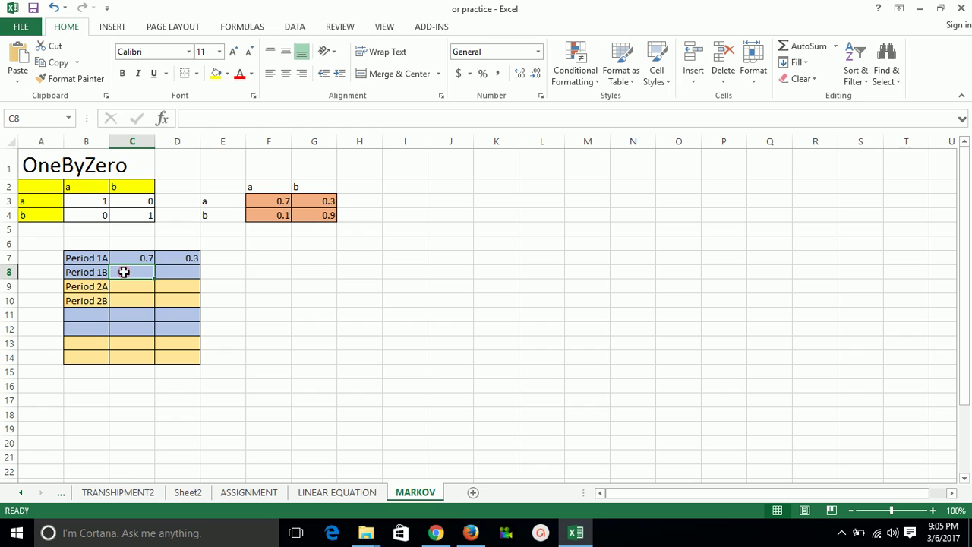
{"action": "left_click", "coordinate": [185, 269]}
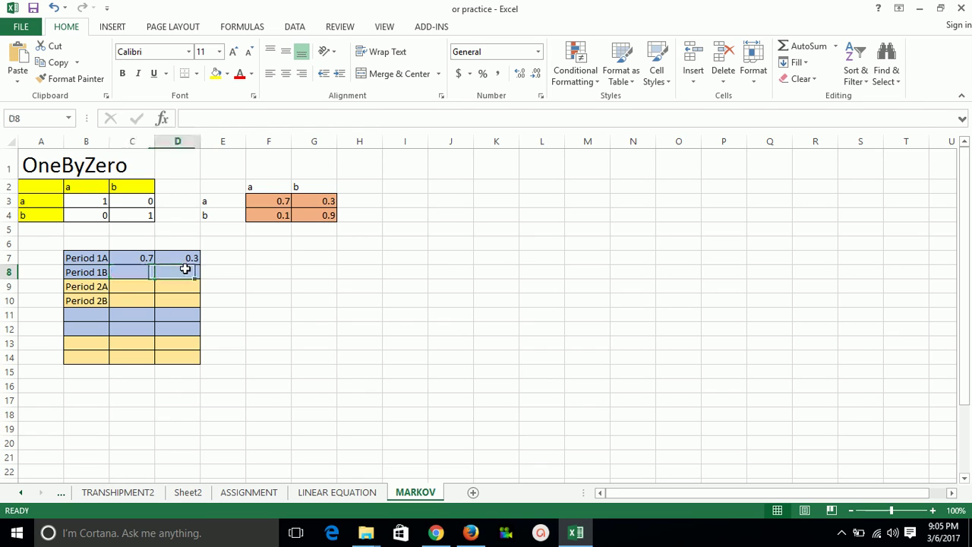
- Enter the array formula {=MMULT(B4:C4,F3:G4)} in C8:D8, showing 0.1 and 0.9
{"action": "left_click", "coordinate": [132, 273]}
{"action": "key", "text": "shift+Right"}
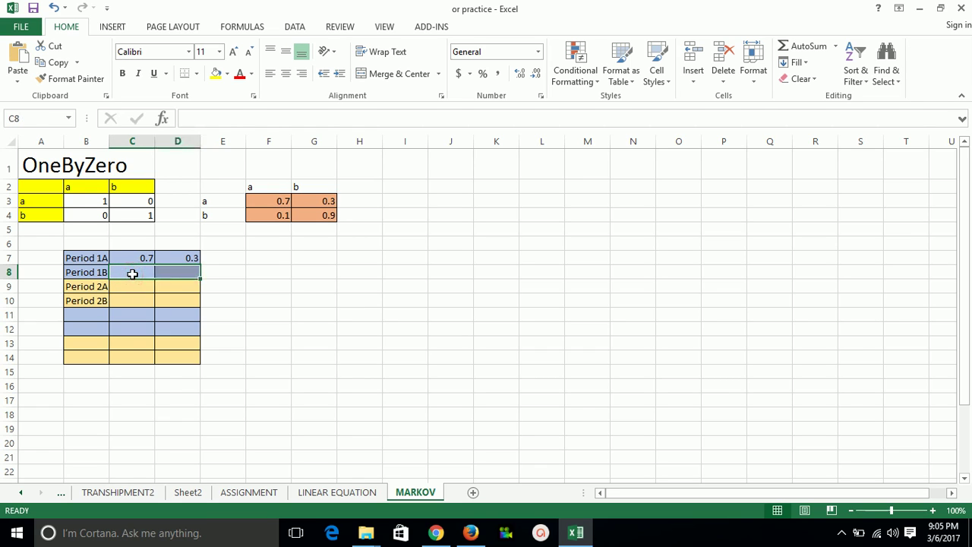
{"action": "type", "text": "="}
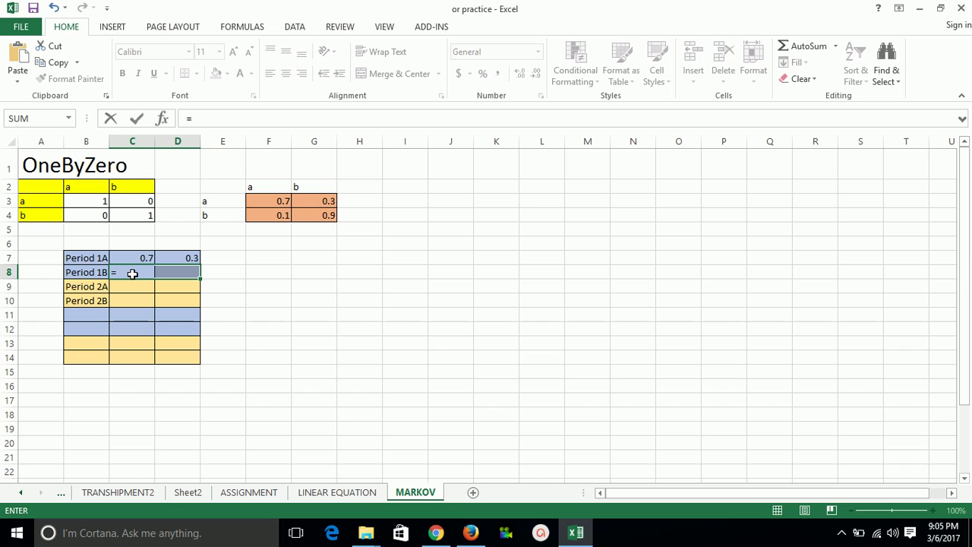
{"action": "type", "text": "mm"}
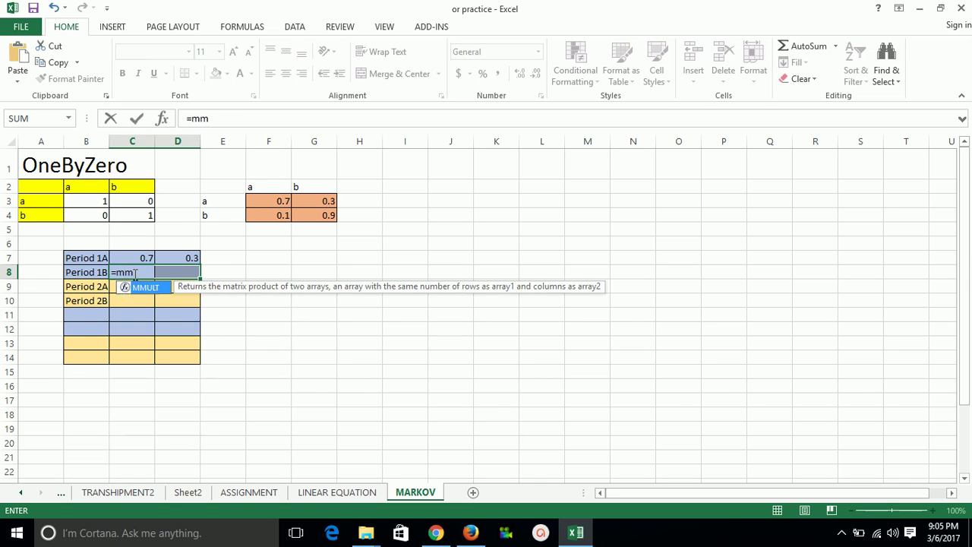
{"action": "key", "text": "Tab"}
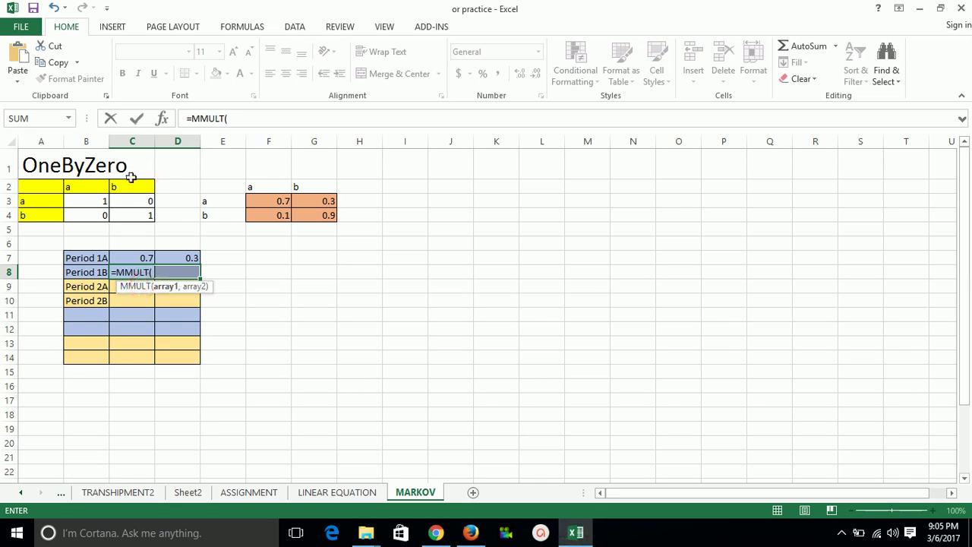
{"action": "left_click_drag", "start_coordinate": [88, 215], "coordinate": [137, 214]}
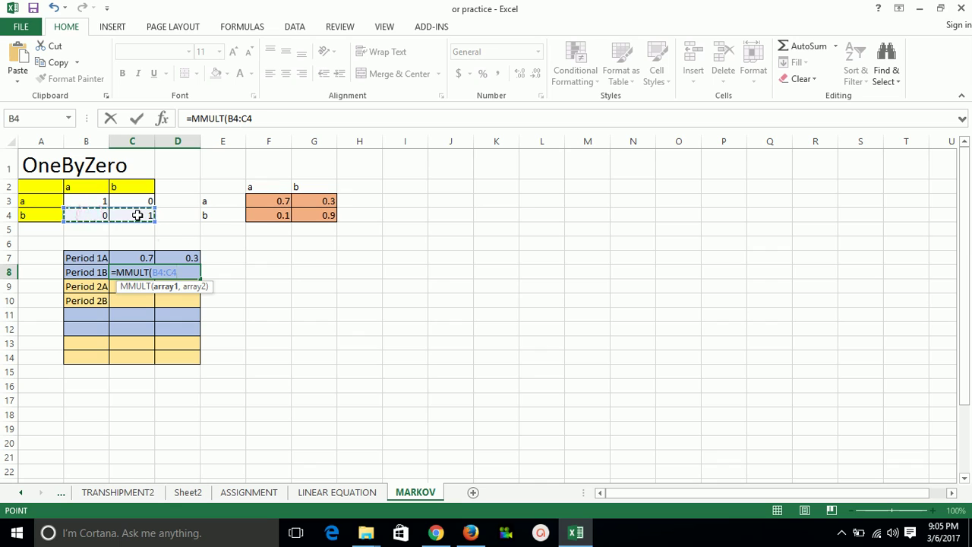
{"action": "type", "text": ","}
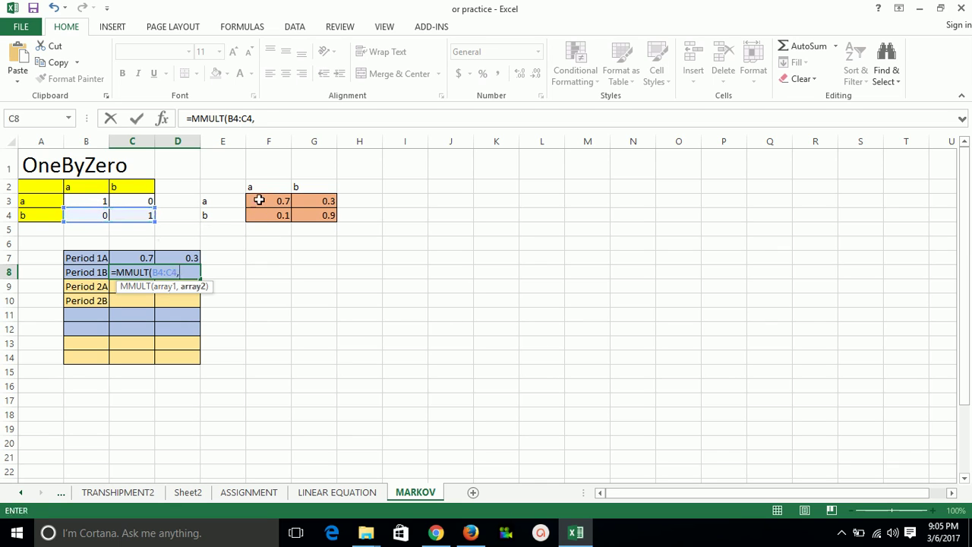
{"action": "left_click_drag", "start_coordinate": [259, 200], "coordinate": [317, 215]}
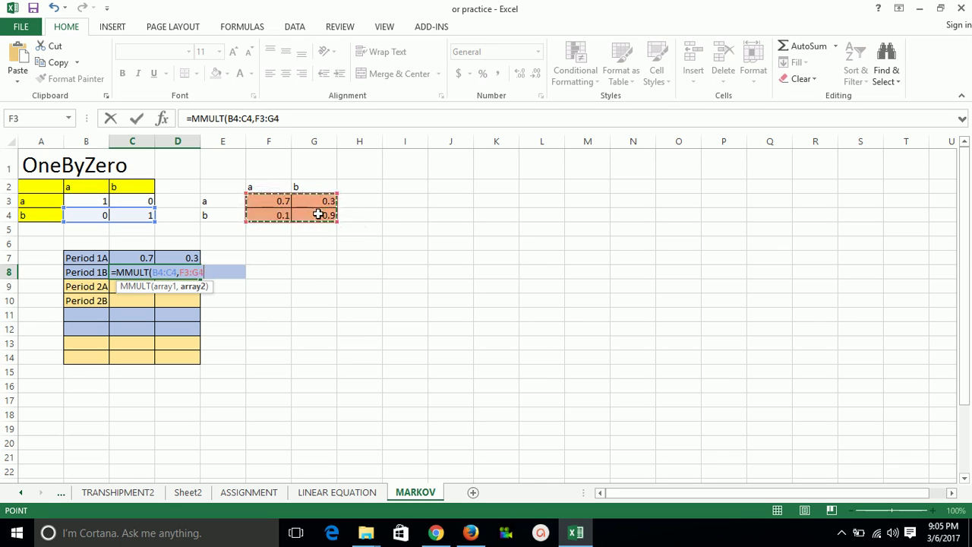
{"action": "type", "text": ")"}
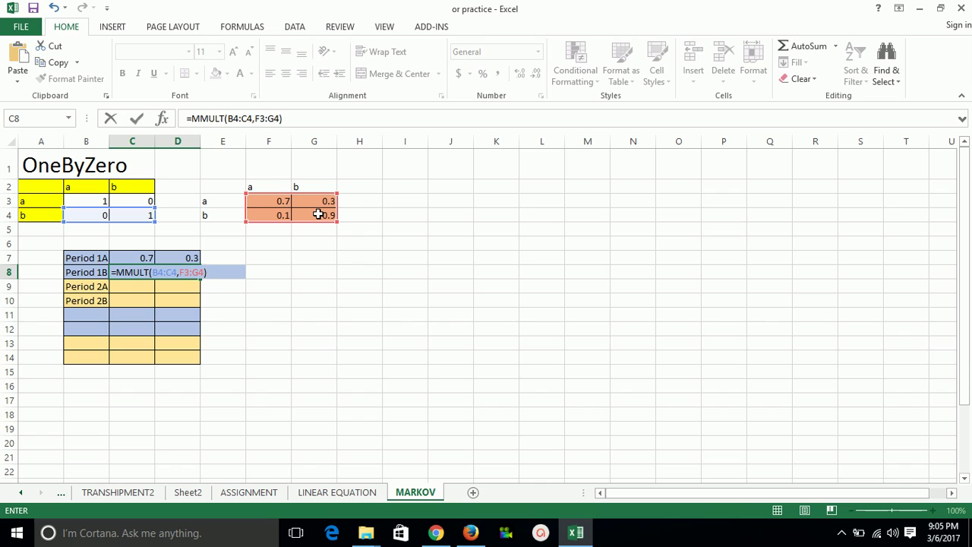
{"action": "key", "text": "ctrl+shift+Return"}
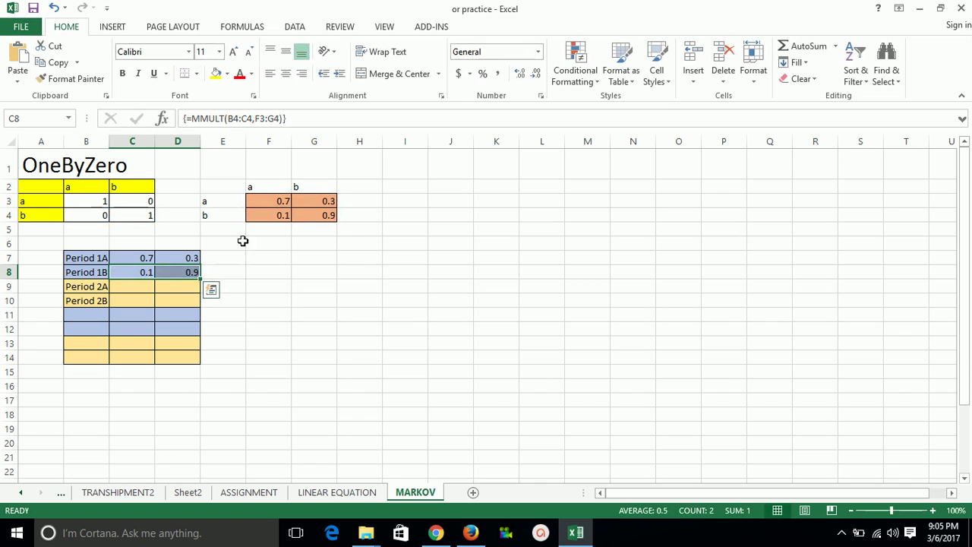
{"action": "left_click", "coordinate": [145, 275]}
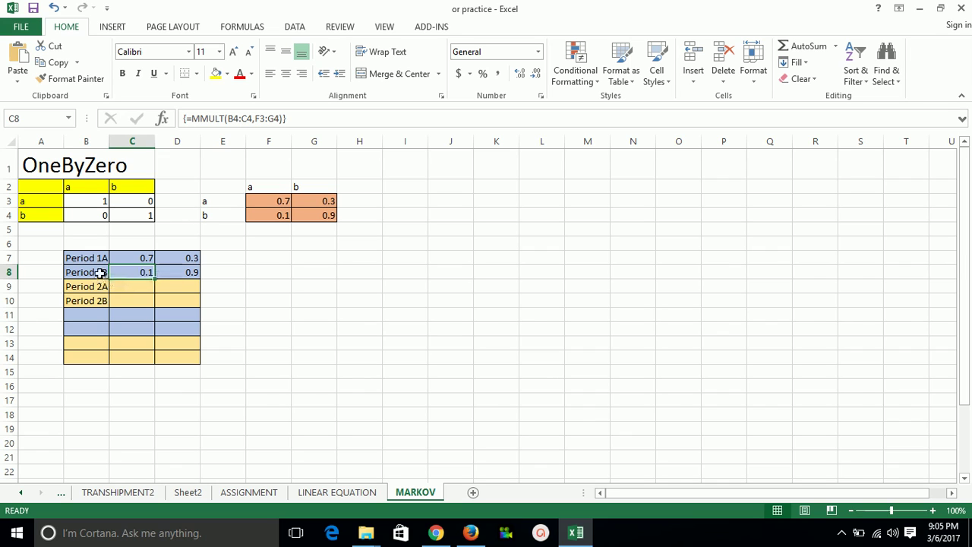
{"action": "left_click", "coordinate": [180, 271]}
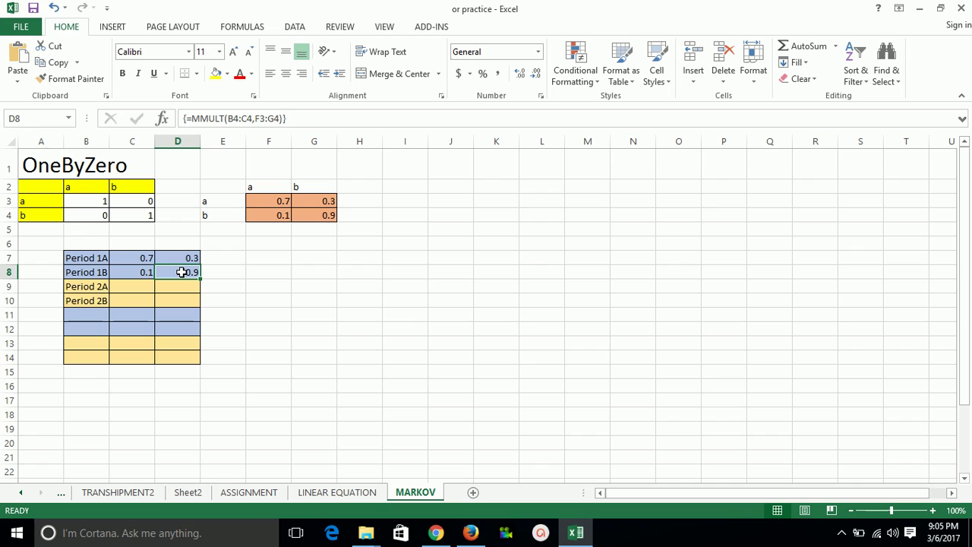
- Select C9:D9 and begin an MMULT formula, removing the mistaken array references
{"action": "left_click", "coordinate": [123, 287]}
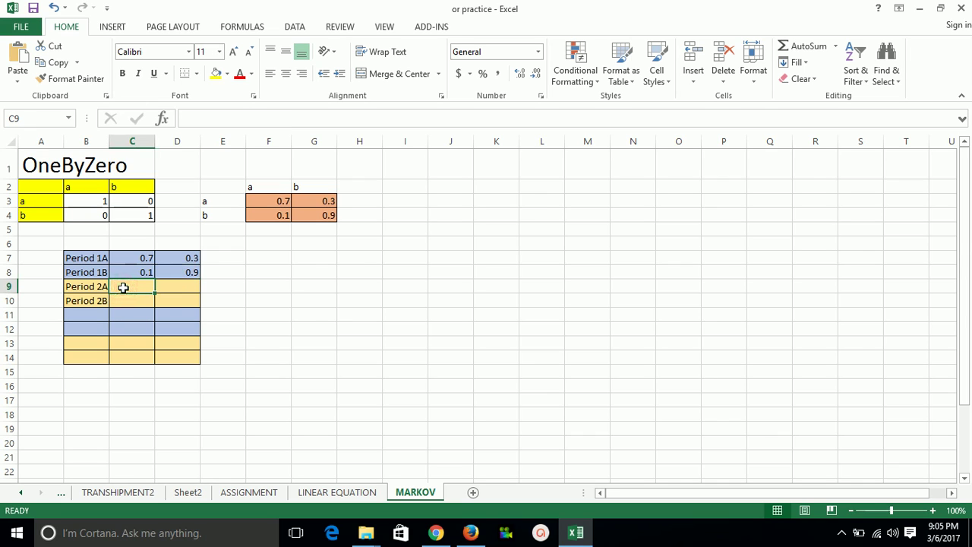
{"action": "key", "text": "shift+Right"}
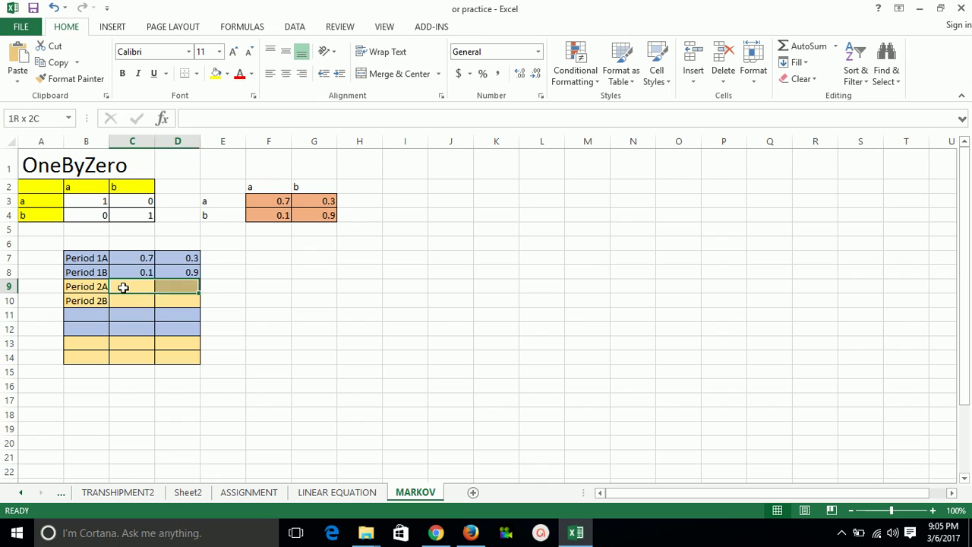
{"action": "type", "text": "="}
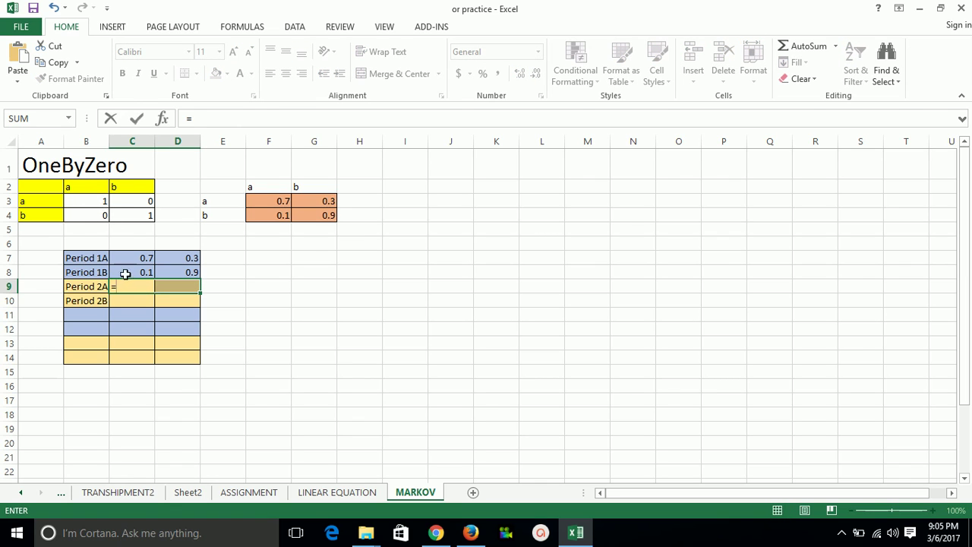
{"action": "type", "text": "mm"}
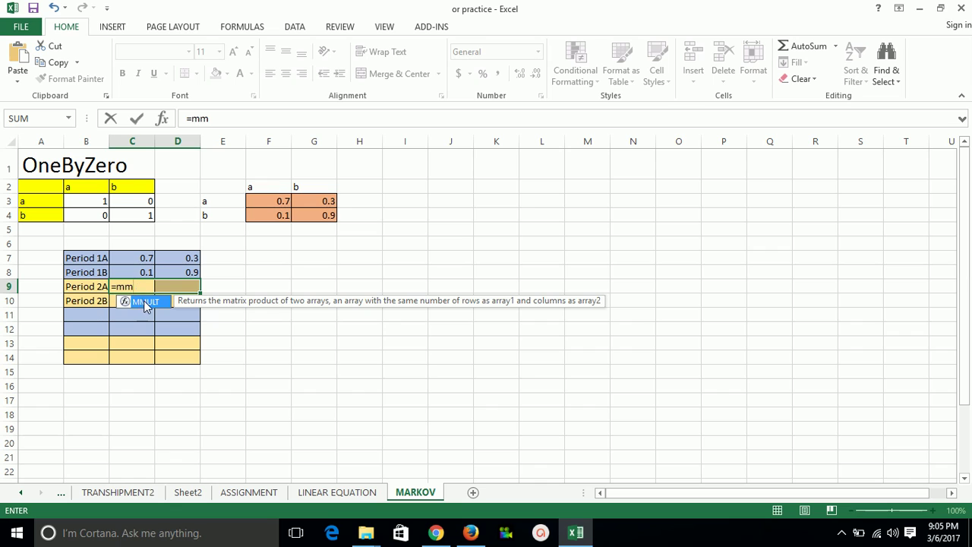
{"action": "double_click", "coordinate": [144, 304]}
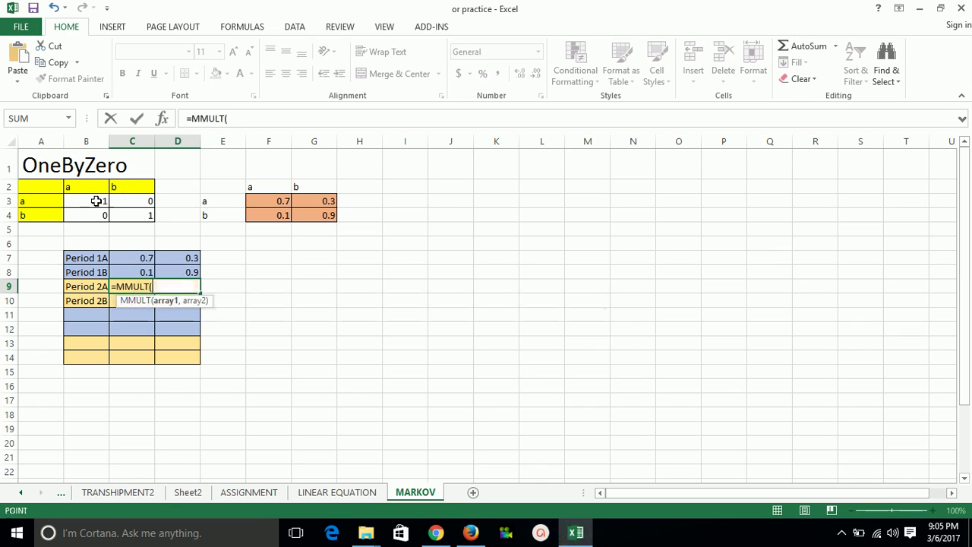
{"action": "left_click_drag", "start_coordinate": [90, 201], "coordinate": [147, 200]}
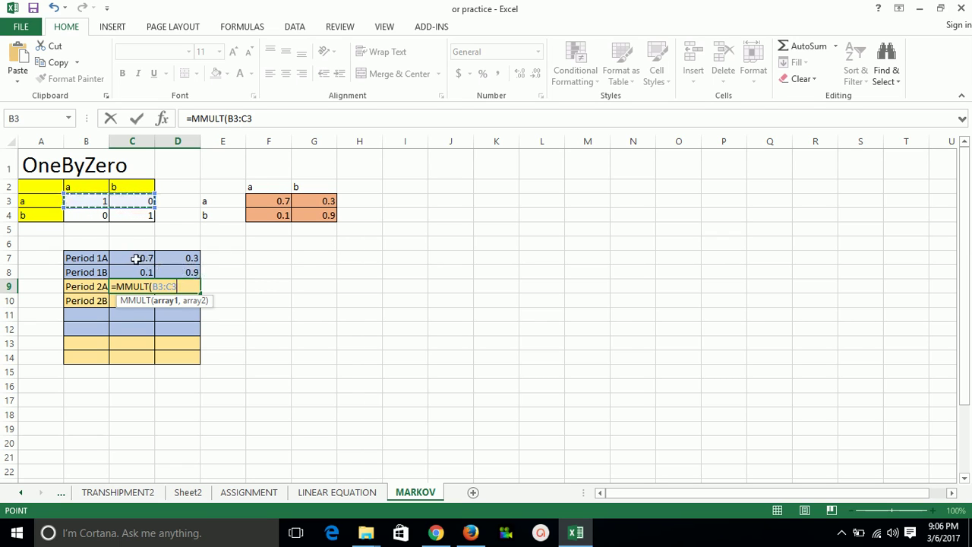
{"action": "left_click_drag", "start_coordinate": [128, 257], "coordinate": [176, 268]}
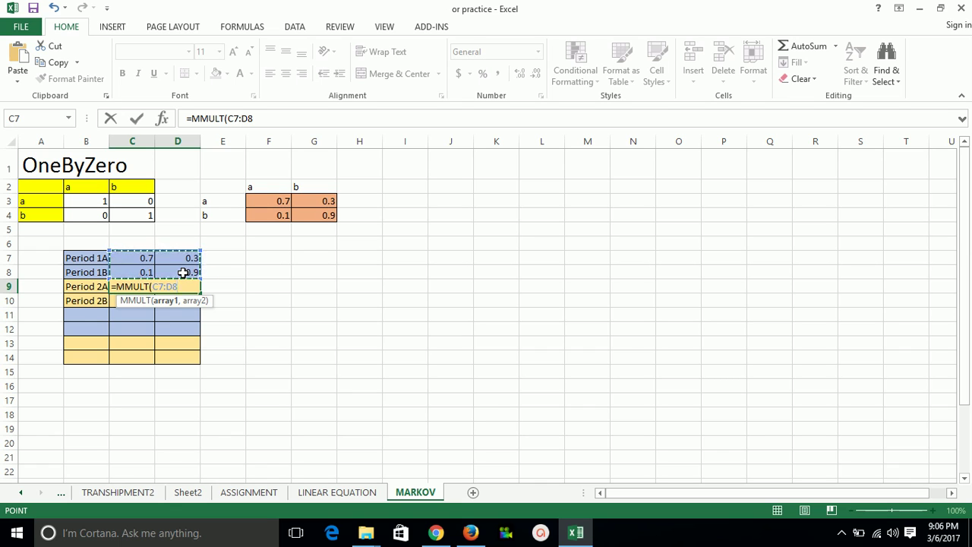
{"action": "key", "text": "BackSpace"}
{"action": "key", "text": "BackSpace"}
{"action": "key", "text": "BackSpace"}
{"action": "key", "text": "BackSpace"}
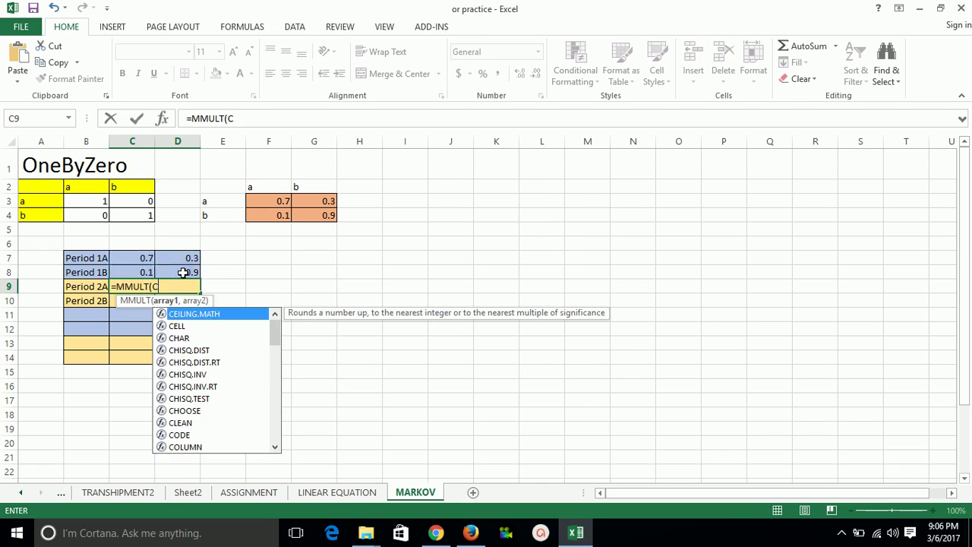
{"action": "key", "text": "BackSpace"}
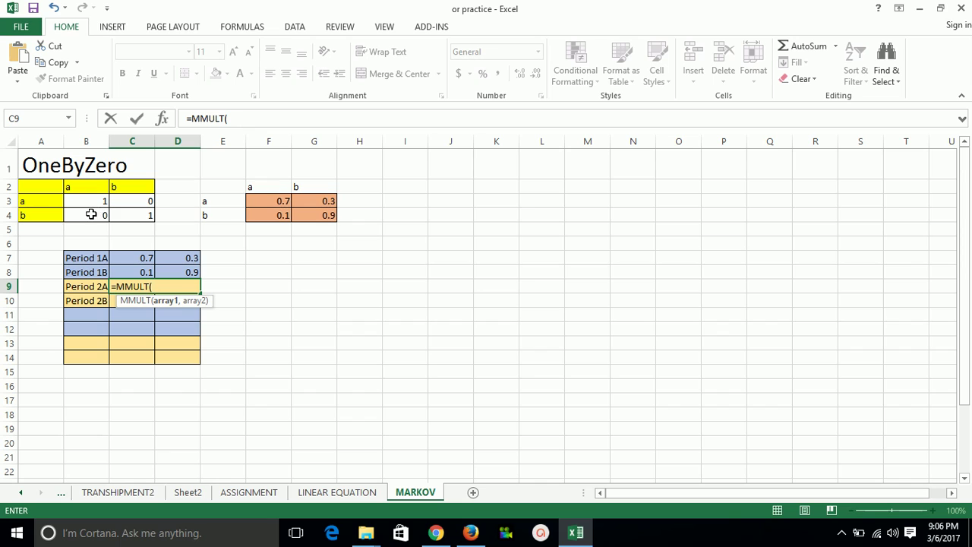
- Complete {=MMULT(B4:C4,C7:D8)} as an array formula in C9:D9, giving 0.1 and 0.9
{"action": "left_click_drag", "start_coordinate": [89, 215], "coordinate": [135, 215]}
{"action": "type", "text": ","}
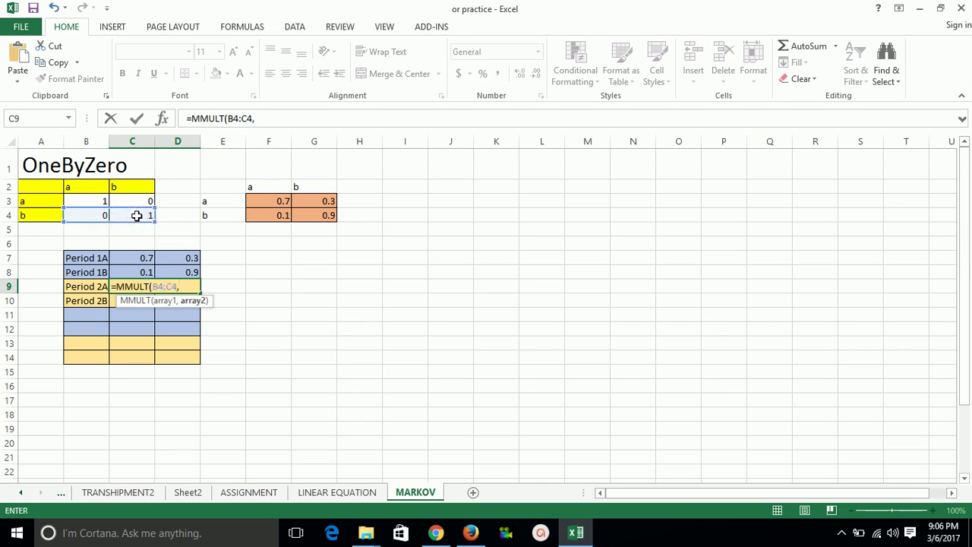
{"action": "left_click_drag", "start_coordinate": [124, 257], "coordinate": [178, 271]}
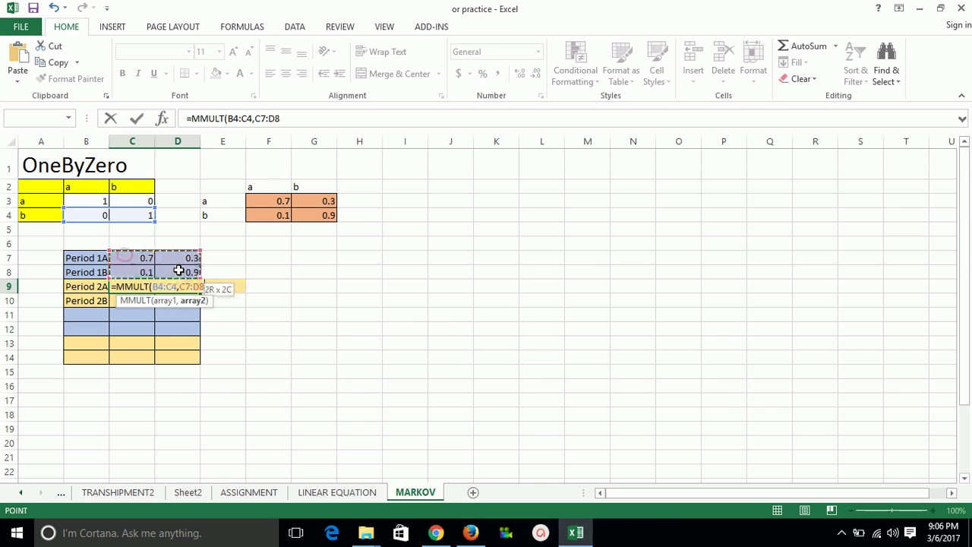
{"action": "type", "text": ")"}
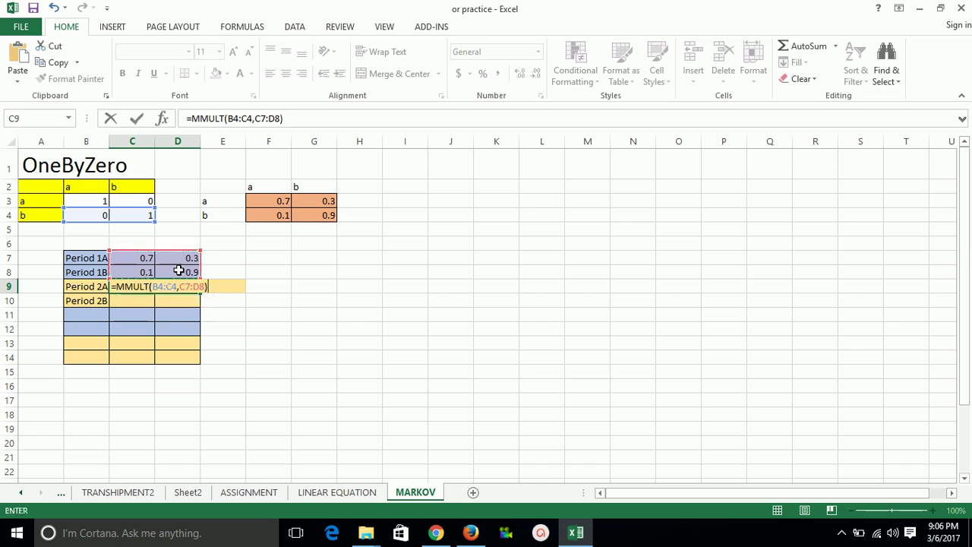
{"action": "key", "text": "ctrl+shift+Return"}
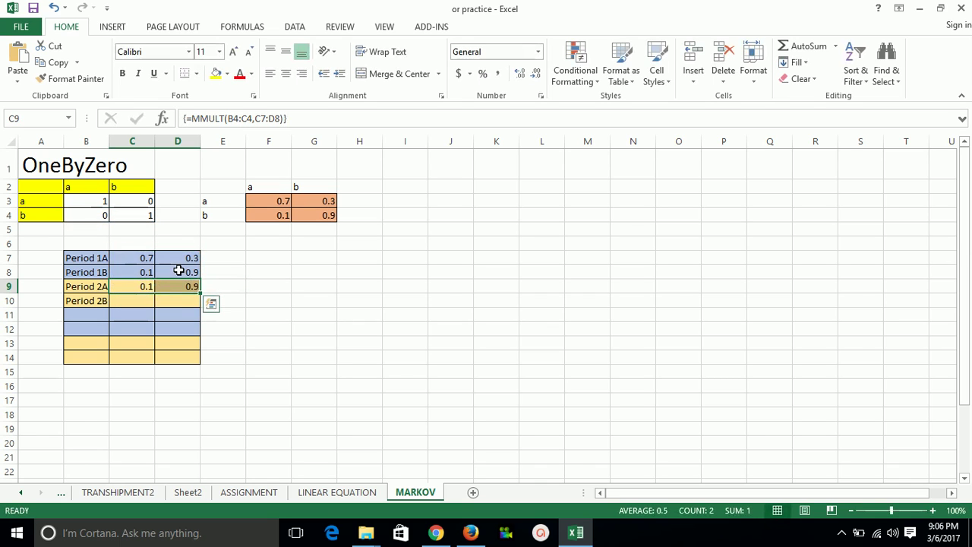
{"action": "left_click", "coordinate": [133, 302]}
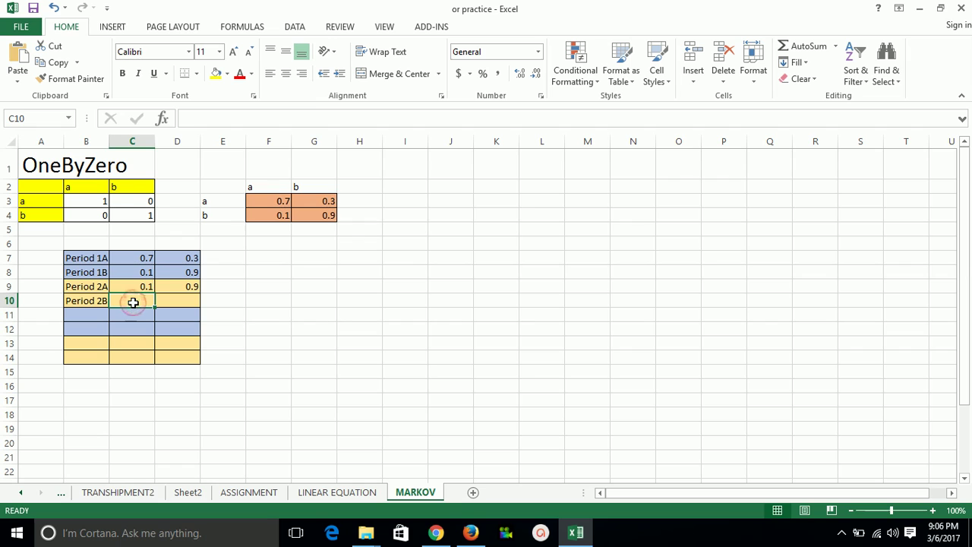
- Enter {=MMULT(B4:C4,F3:G4)} as an array formula across C10:D10, giving 0.1 and 0.9
{"action": "key", "text": "shift+Right"}
{"action": "type", "text": "="}
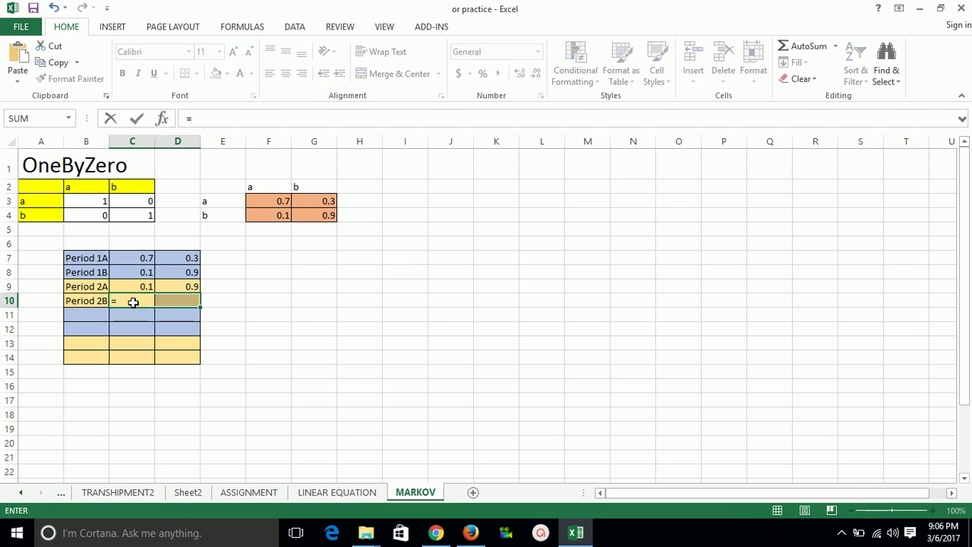
{"action": "type", "text": "mm"}
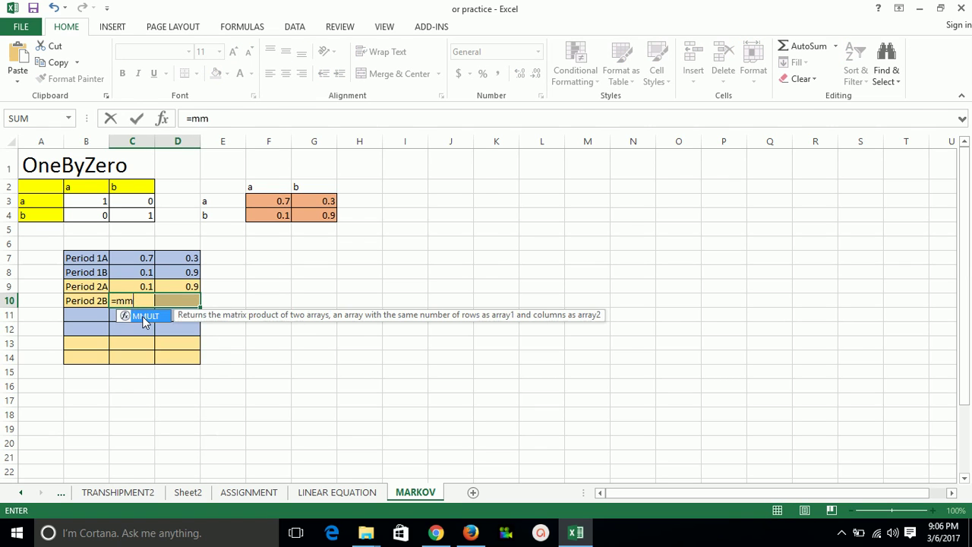
{"action": "double_click", "coordinate": [145, 318]}
{"action": "left_click_drag", "start_coordinate": [92, 212], "coordinate": [141, 215]}
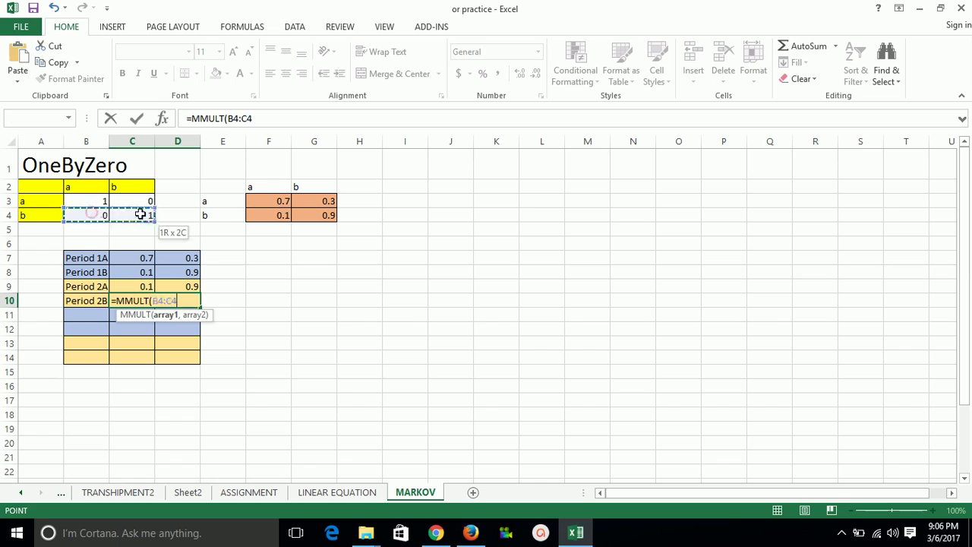
{"action": "type", "text": ","}
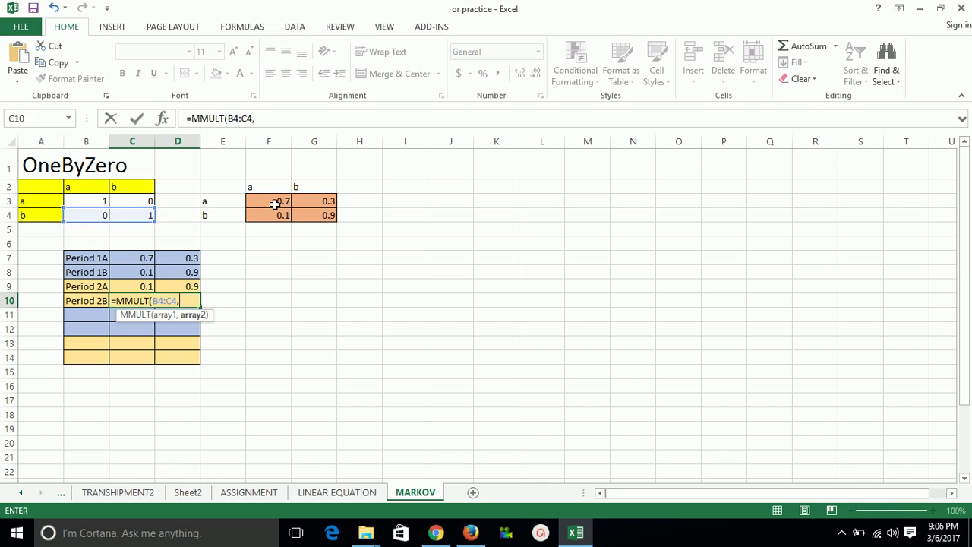
{"action": "left_click_drag", "start_coordinate": [275, 204], "coordinate": [310, 216]}
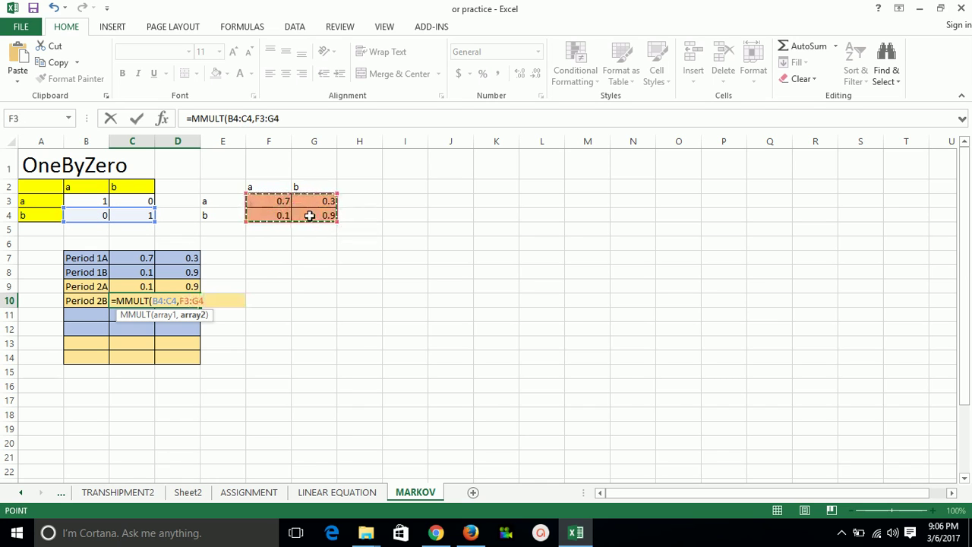
{"action": "type", "text": ")"}
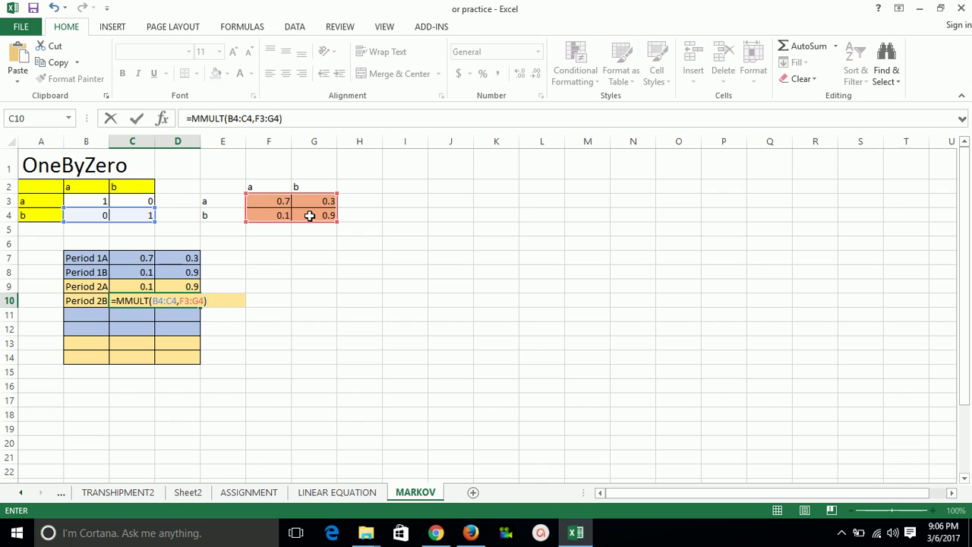
{"action": "key", "text": "ctrl+shift+Return"}
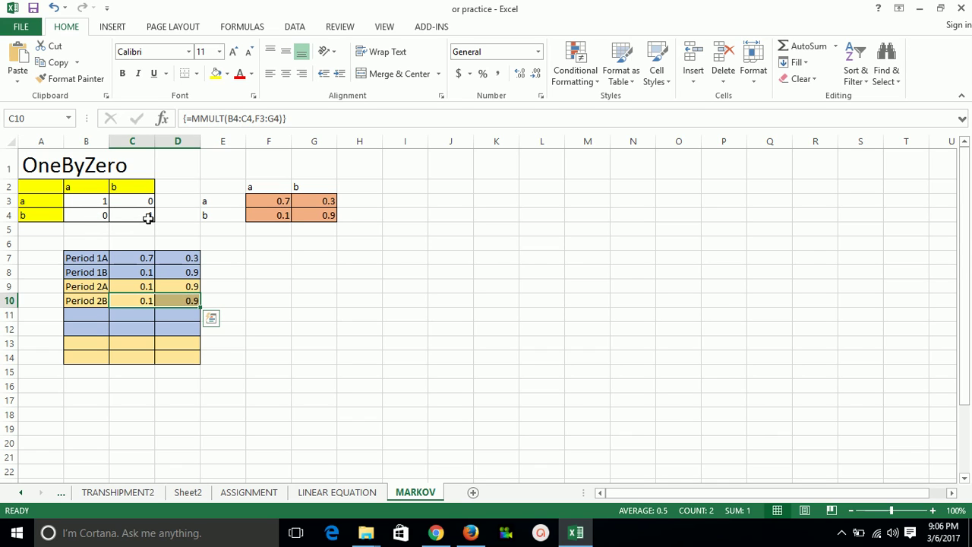
- Clear the Period 2 results in C9:D10
{"action": "left_click", "coordinate": [145, 286]}
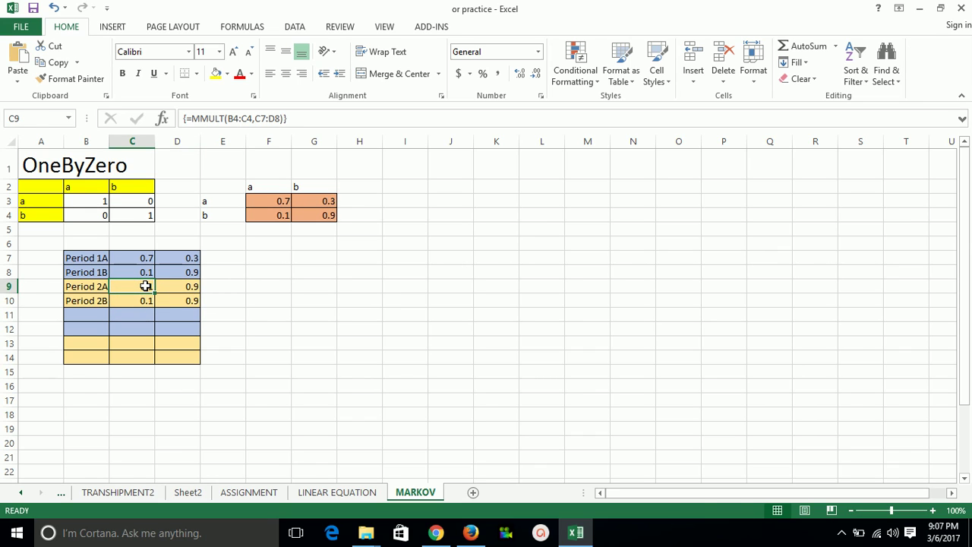
{"action": "mouse_move", "coordinate": [145, 286]}
{"action": "left_mouse_down"}
{"action": "mouse_move", "coordinate": [187, 301]}
{"action": "mouse_move", "coordinate": [139, 289]}
{"action": "left_mouse_up"}
{"action": "key", "text": "Delete"}
- Enter {=MMULT(B3:C3,C7:D8)} as an array formula in C9:D9, giving 0.7 and 0.3
{"action": "type", "text": "="}
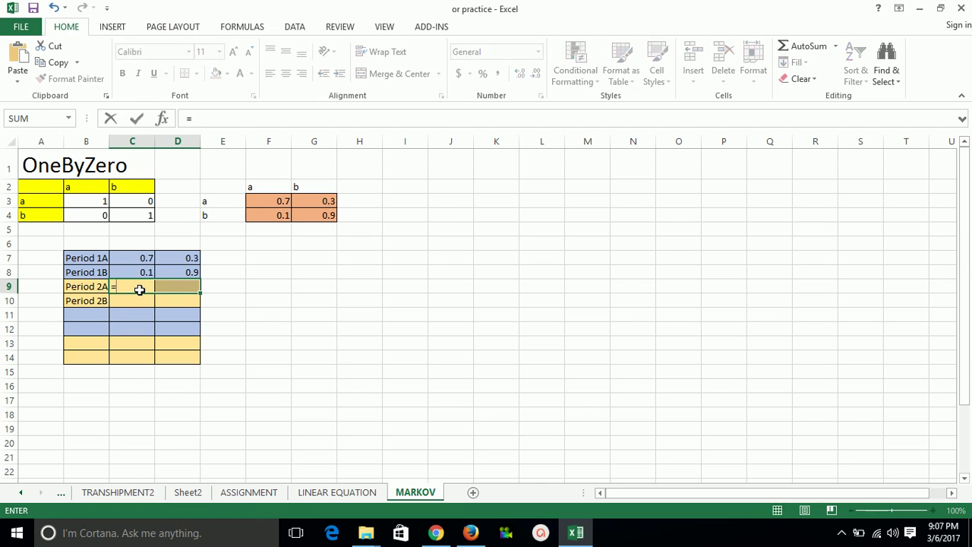
{"action": "type", "text": "mm"}
{"action": "double_click", "coordinate": [149, 301]}
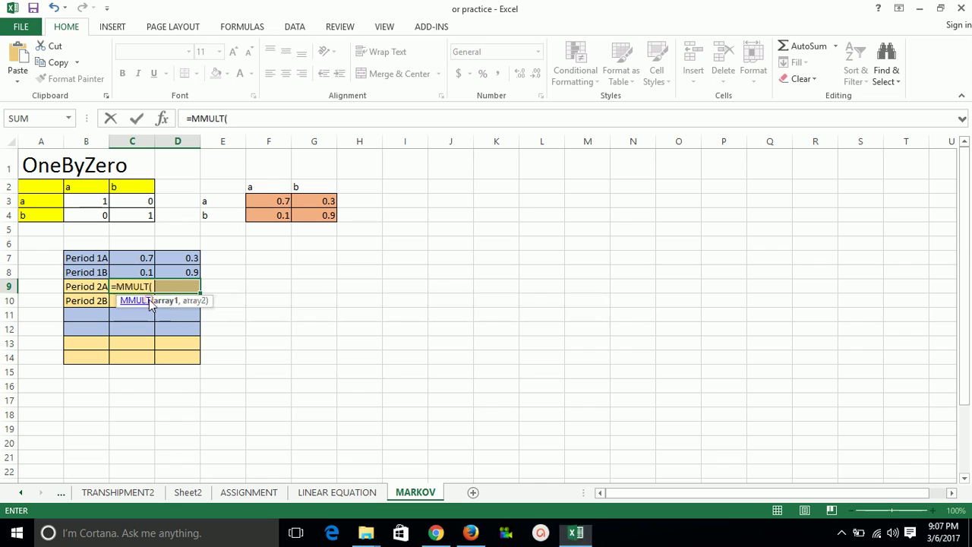
{"action": "left_click_drag", "start_coordinate": [89, 205], "coordinate": [142, 203]}
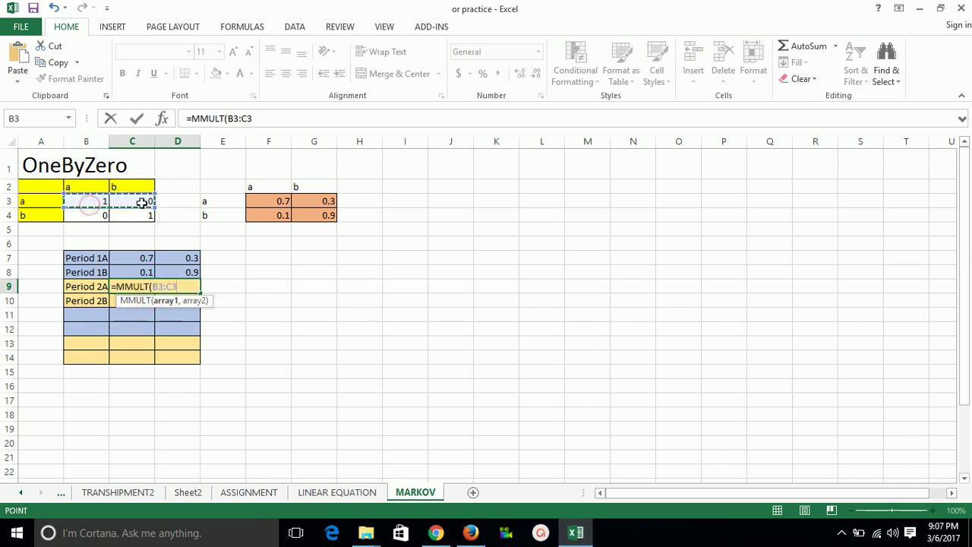
{"action": "type", "text": ","}
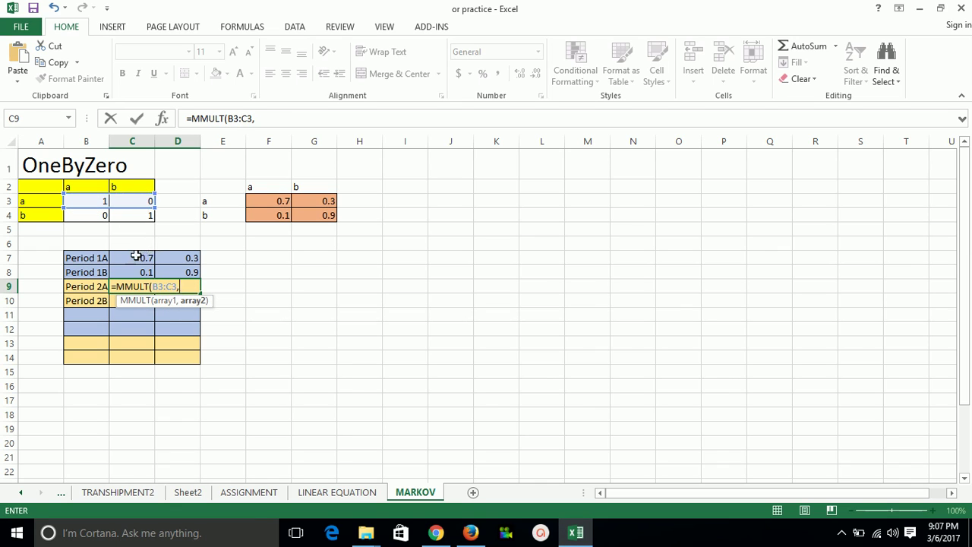
{"action": "left_click_drag", "start_coordinate": [137, 256], "coordinate": [177, 270]}
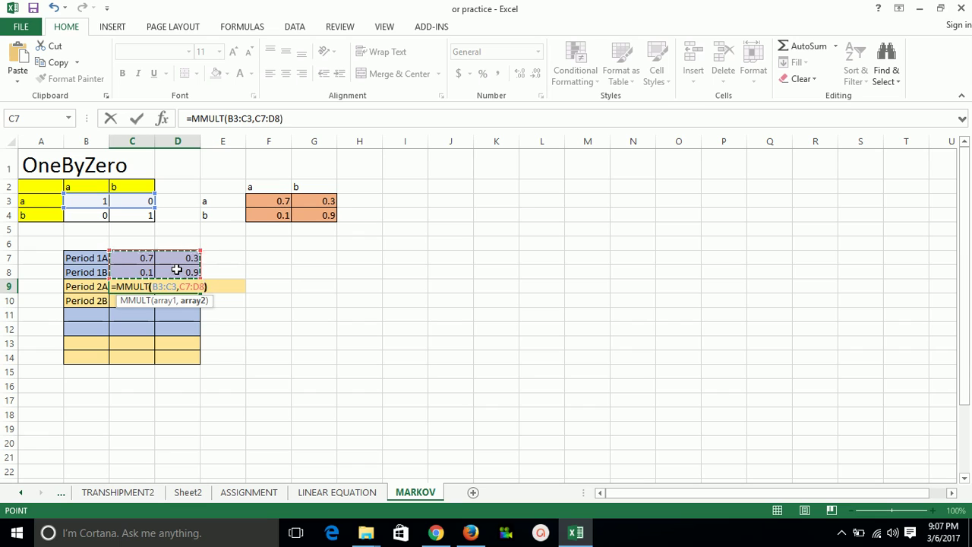
{"action": "type", "text": ")"}
{"action": "key", "text": "ctrl+shift+Return"}
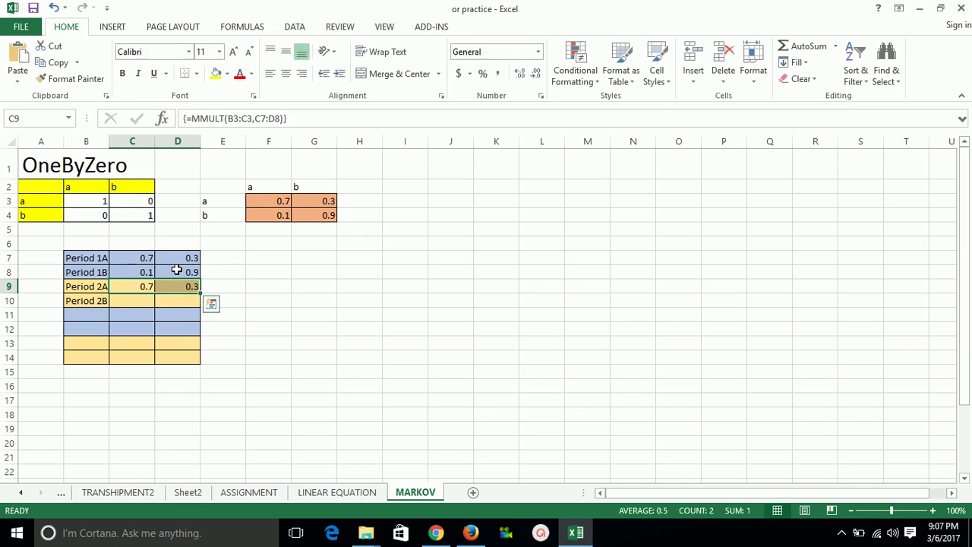
{"action": "left_click", "coordinate": [147, 287]}
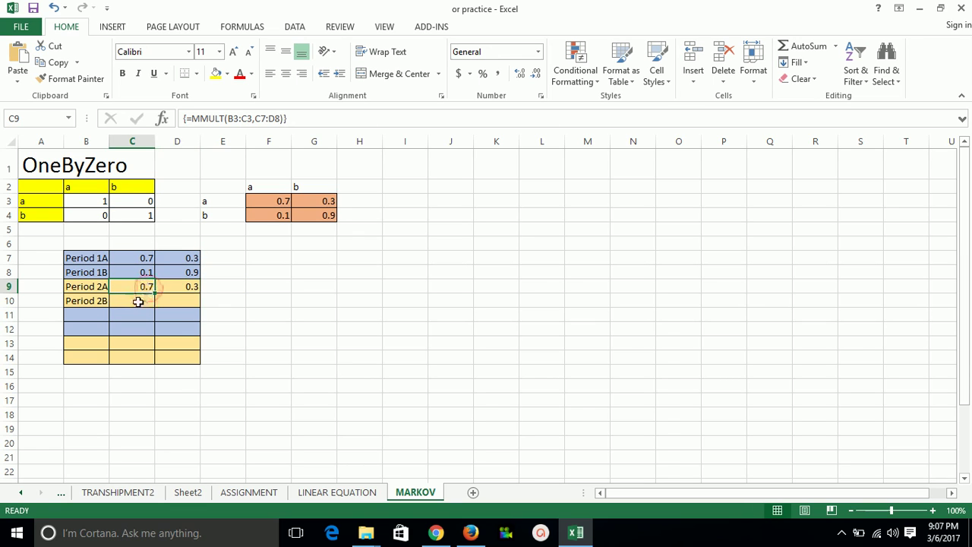
- Enter {=MMULT(B4:C4,C7:D8)} as an array formula across C10:D10, showing 0.1 and 0.9
{"action": "left_click", "coordinate": [139, 302]}
{"action": "key", "text": "shift+Right"}
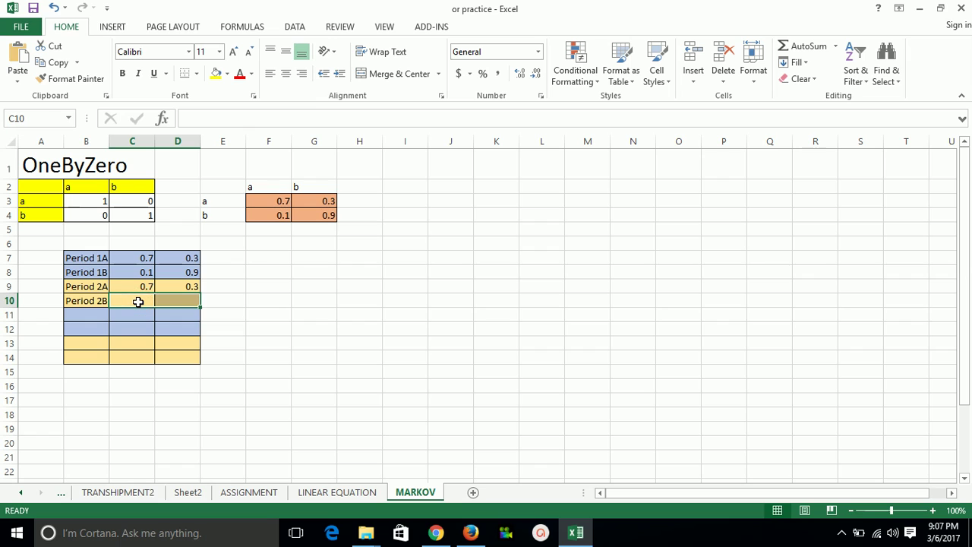
{"action": "type", "text": "="}
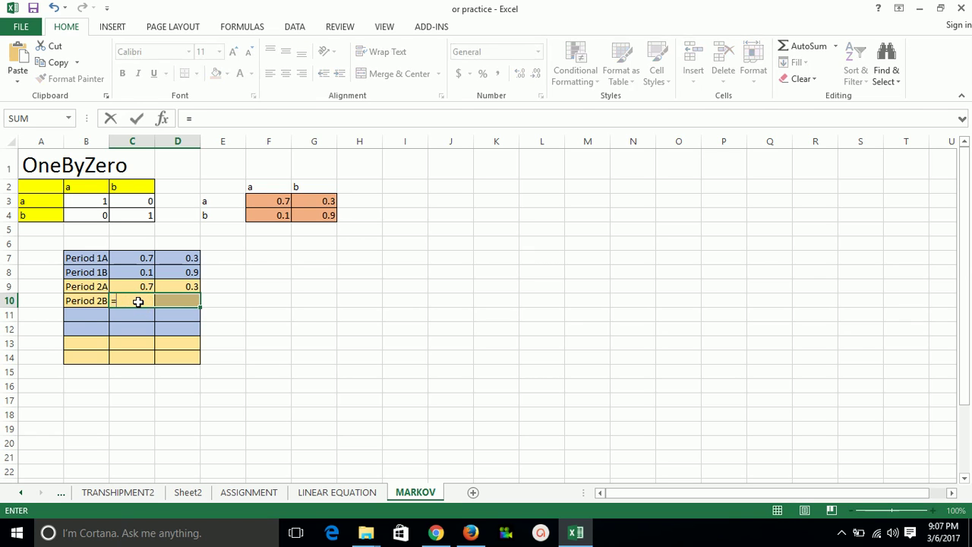
{"action": "type", "text": "mm"}
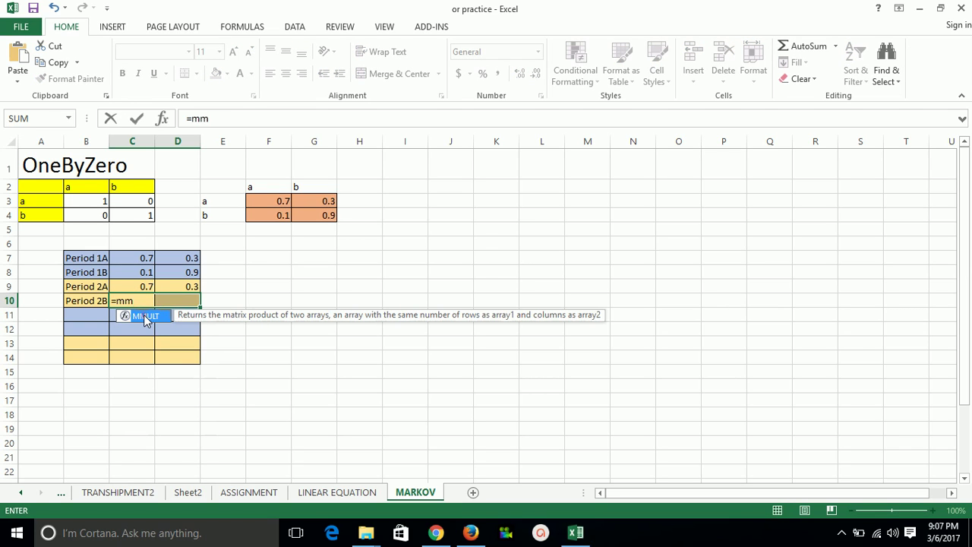
{"action": "double_click", "coordinate": [146, 317]}
{"action": "left_click_drag", "start_coordinate": [96, 215], "coordinate": [147, 216]}
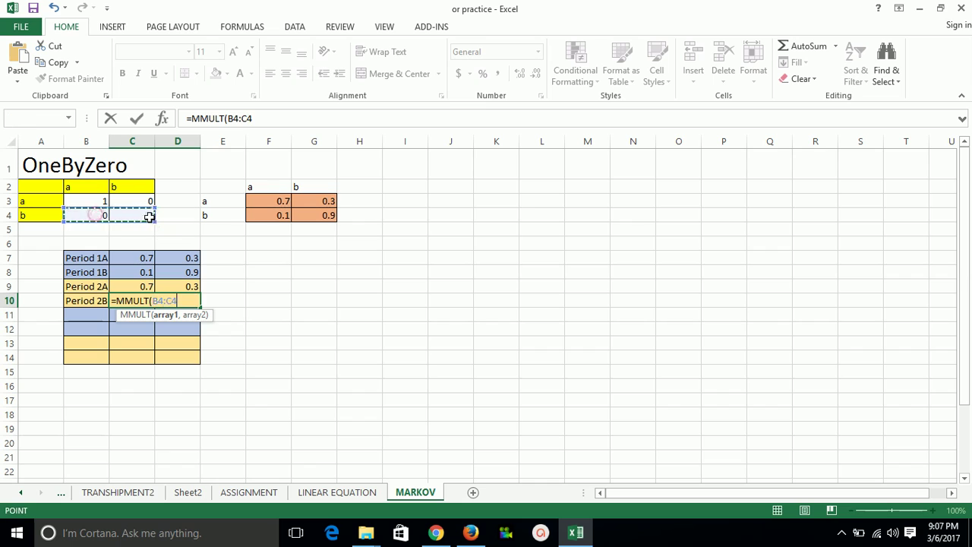
{"action": "type", "text": ","}
{"action": "left_click_drag", "start_coordinate": [133, 258], "coordinate": [175, 270]}
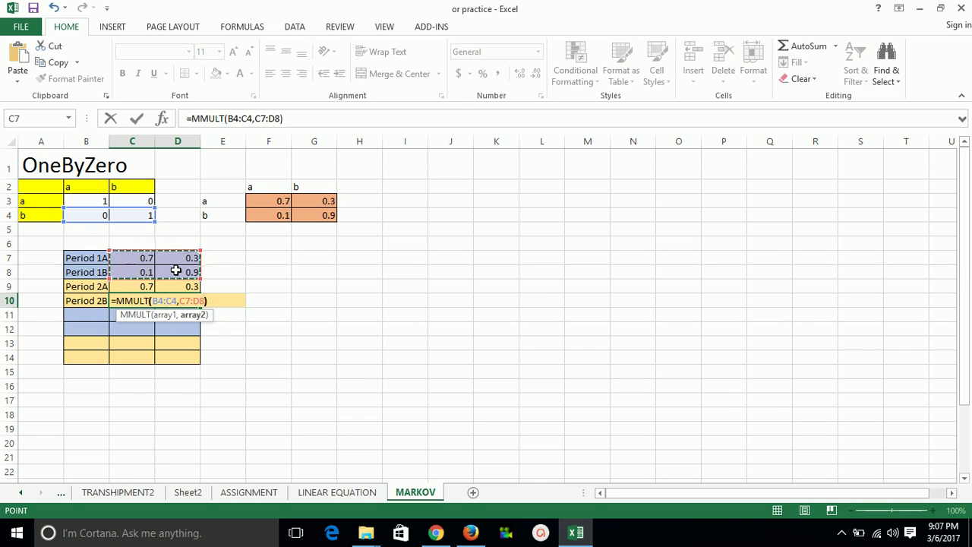
{"action": "key", "text": "ctrl+Return"}
{"action": "key", "text": "shift+Right"}
{"action": "key", "text": "ctrl+shift+Return"}
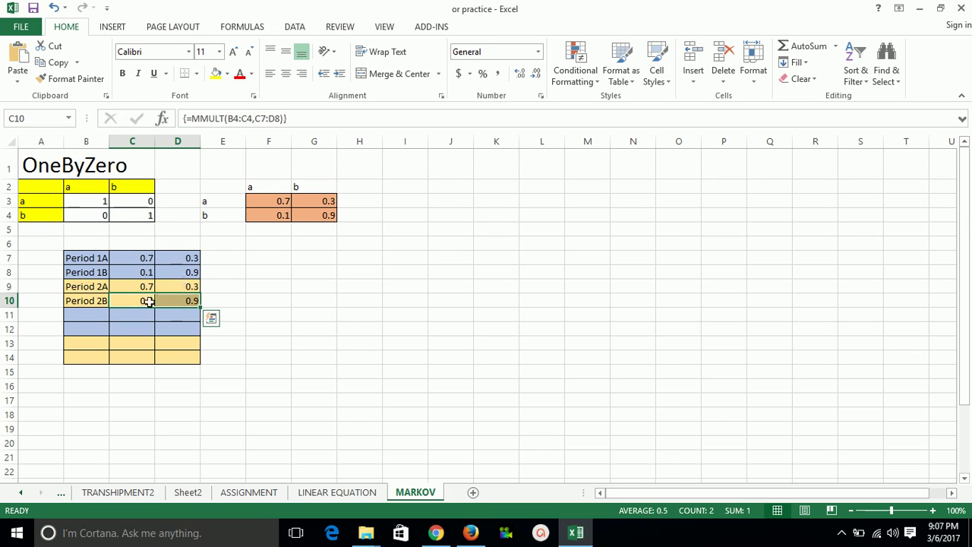
{"action": "left_click", "coordinate": [148, 301]}
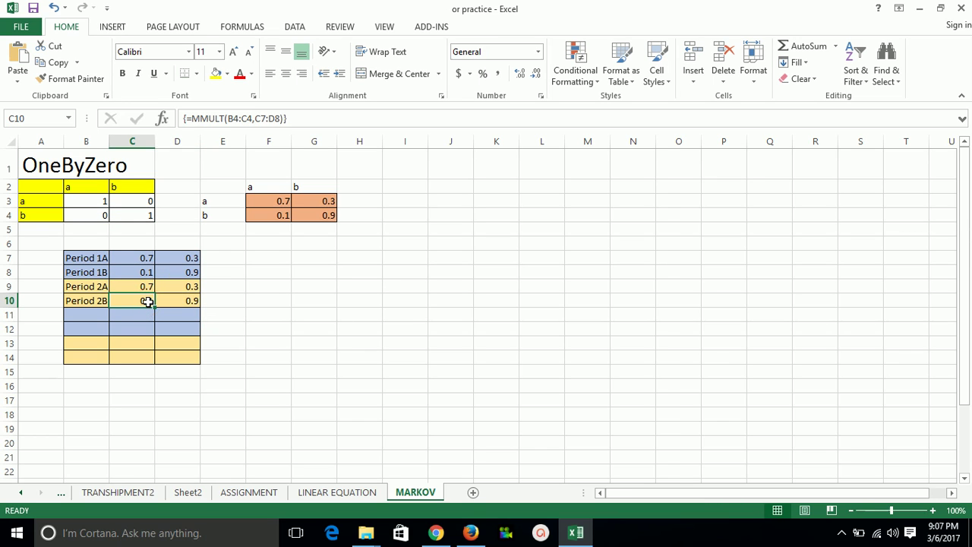